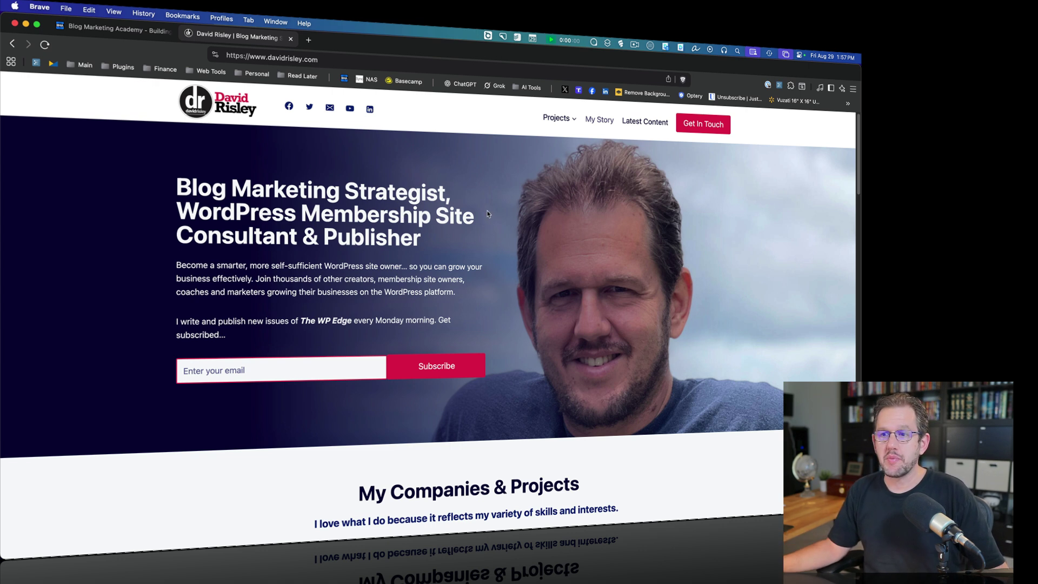
Switch to the Blog Marketing Academy site tab in Brave.
scroll(487, 216, "down", 10)
scroll(625, 314, "up", 10)
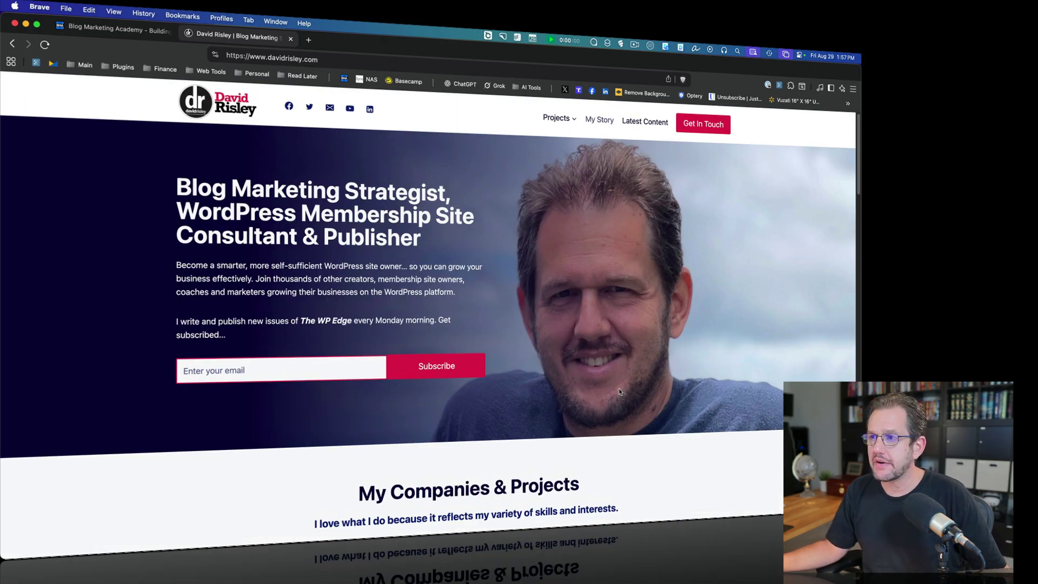
mouse_move(557, 122)
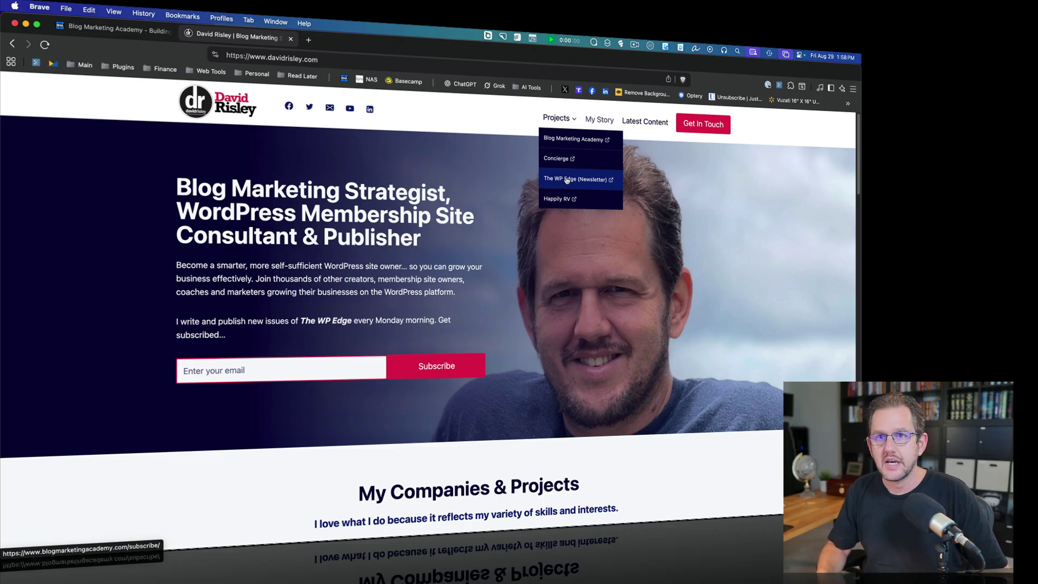
left_click(118, 27)
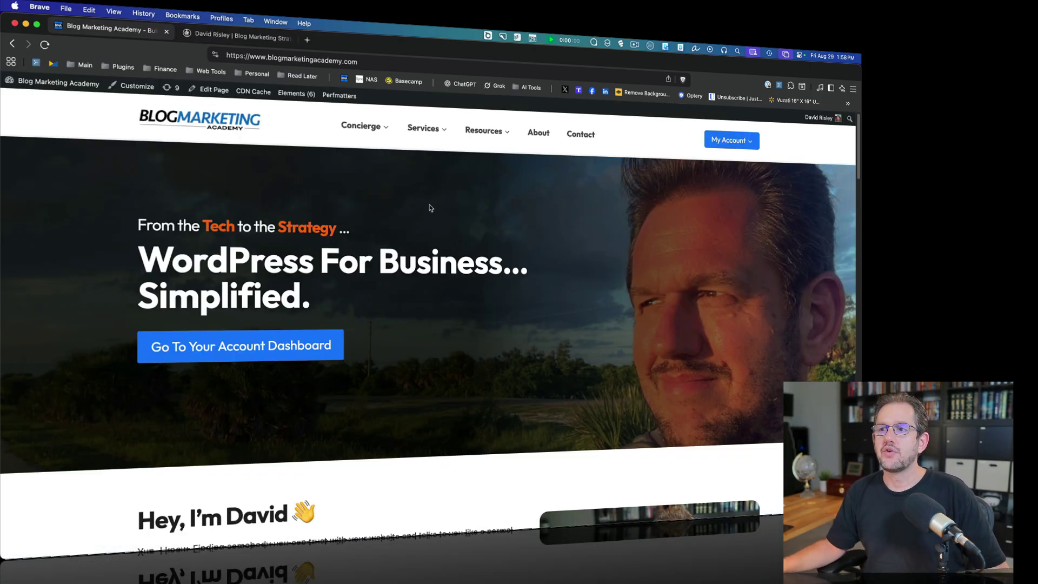
Preview the Concierge, Resources and Services mega menu dropdowns on the site header.
mouse_move(372, 133)
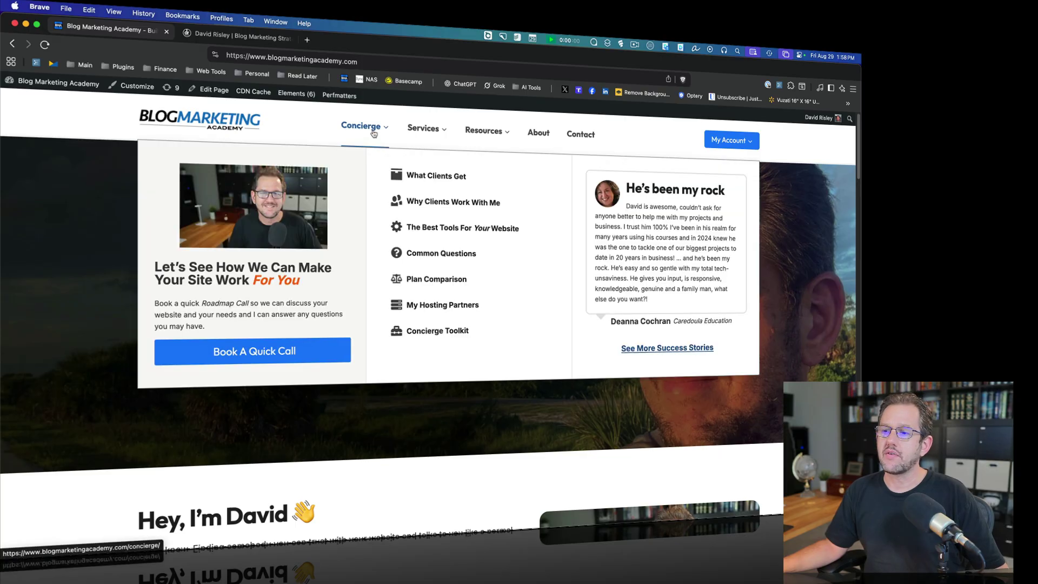
mouse_move(483, 135)
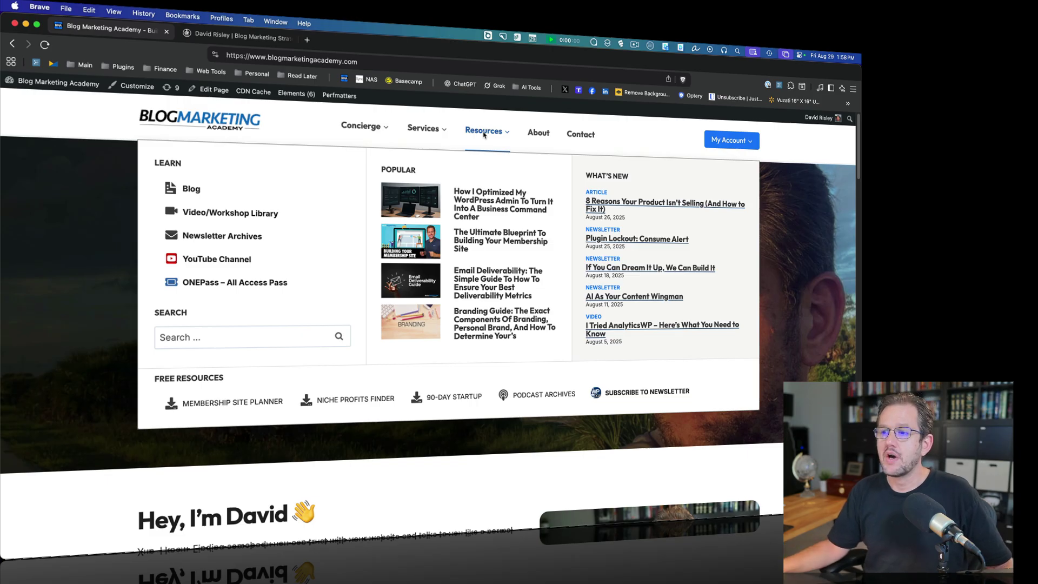
left_click(498, 132)
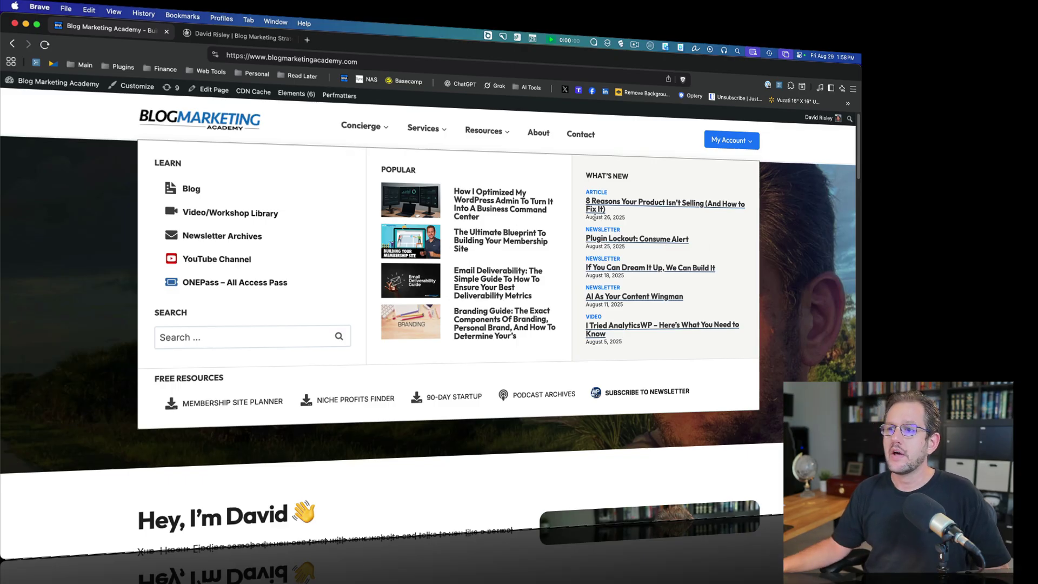
left_click(437, 133)
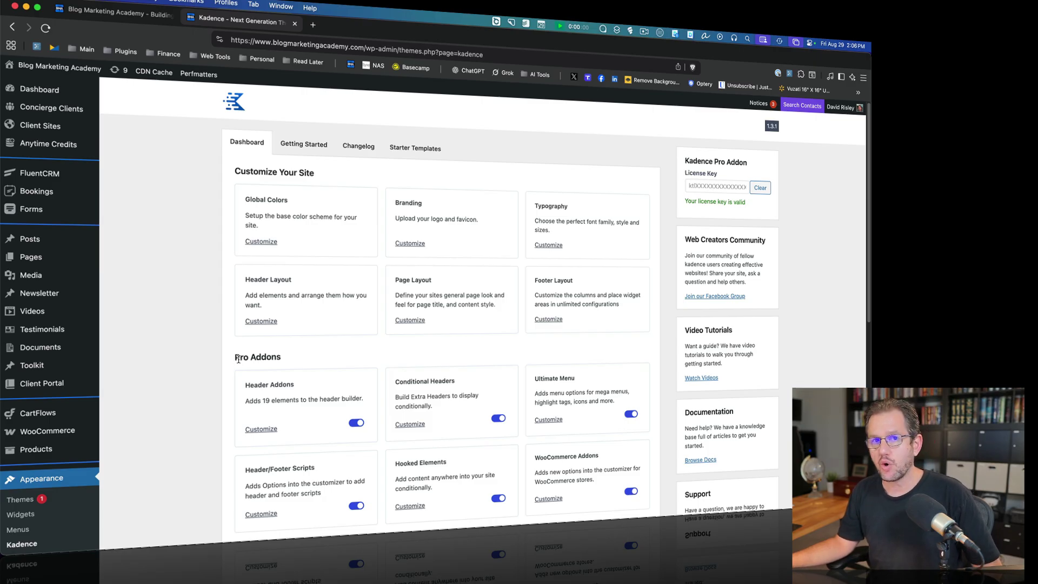
scroll(250, 355, "down", 2)
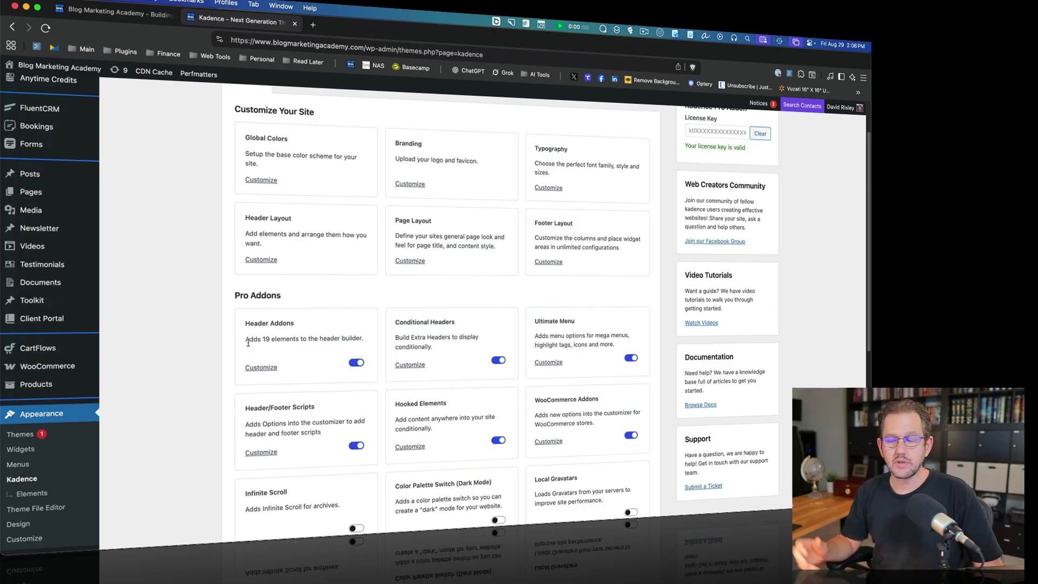
scroll(346, 303, "down", 4)
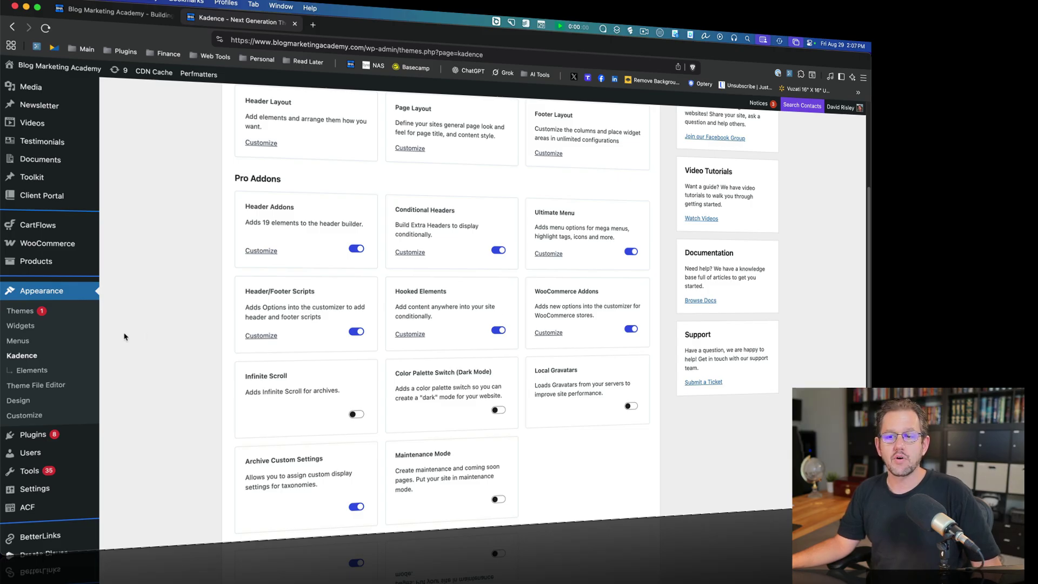
Open the Kadence Elements list and scroll down to Services Menu (Logos).
left_click(30, 370)
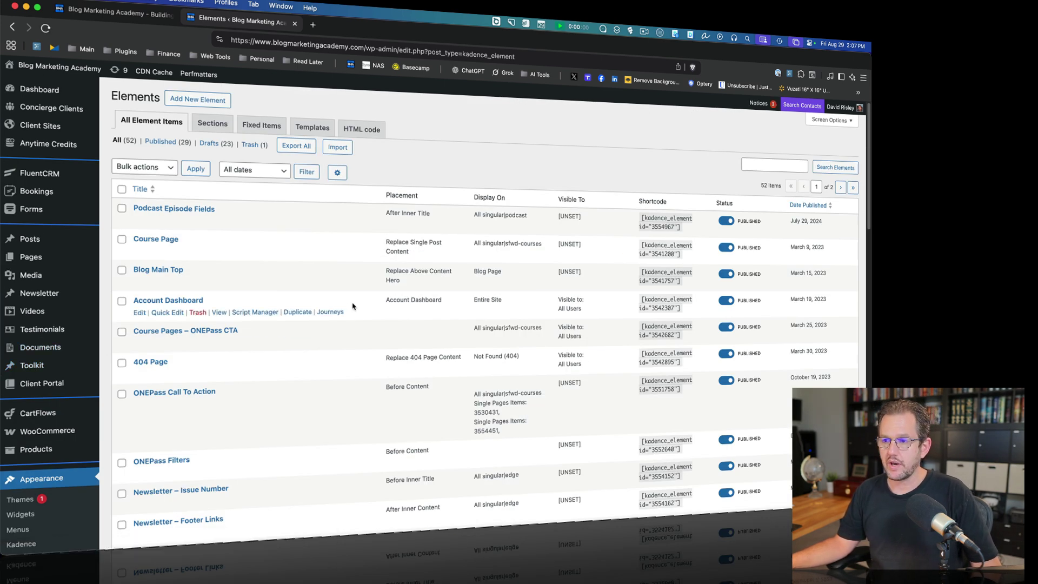
scroll(337, 311, "down", 15)
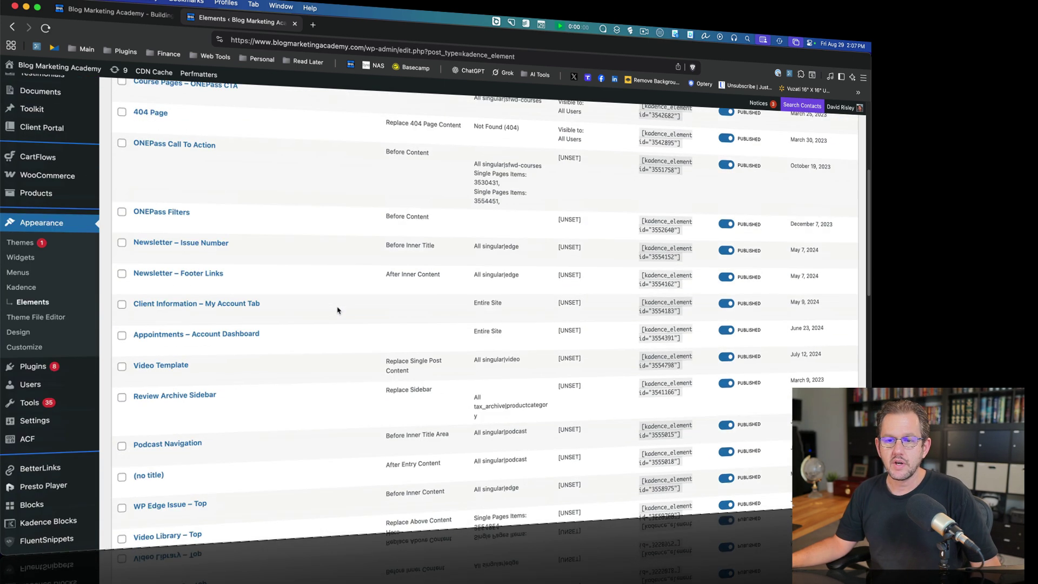
scroll(335, 312, "down", 2)
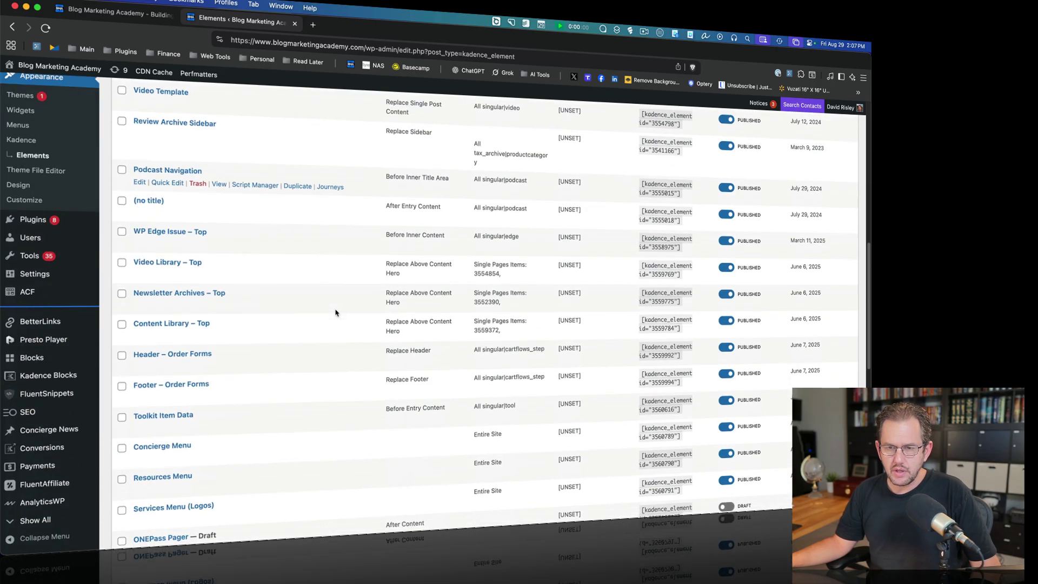
scroll(335, 312, "down", 3)
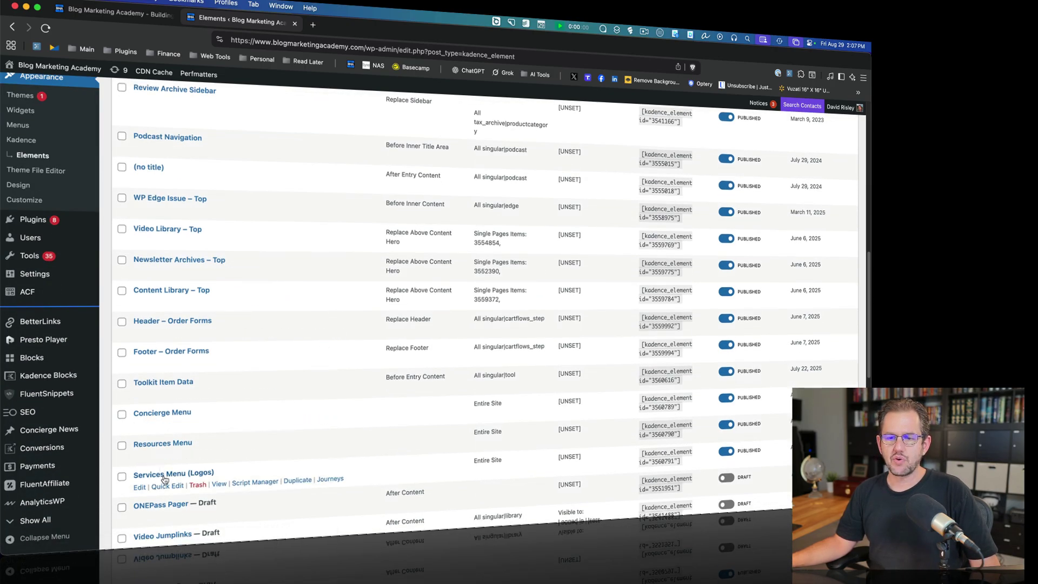
scroll(226, 469, "down", 1)
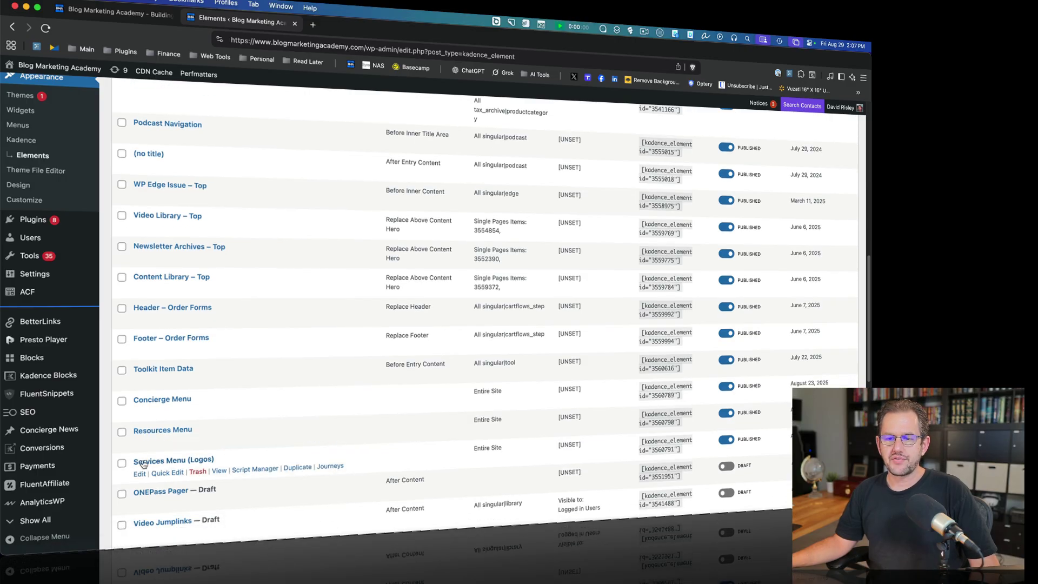
Open the Services Menu (Logos) element editor in a new tab.
left_click(138, 473)
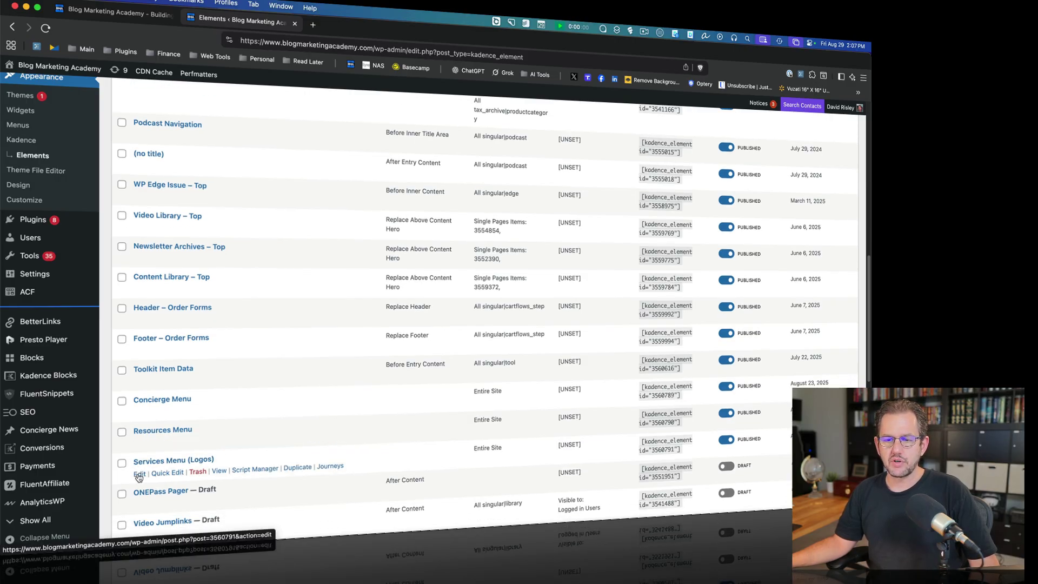
right_click(140, 475)
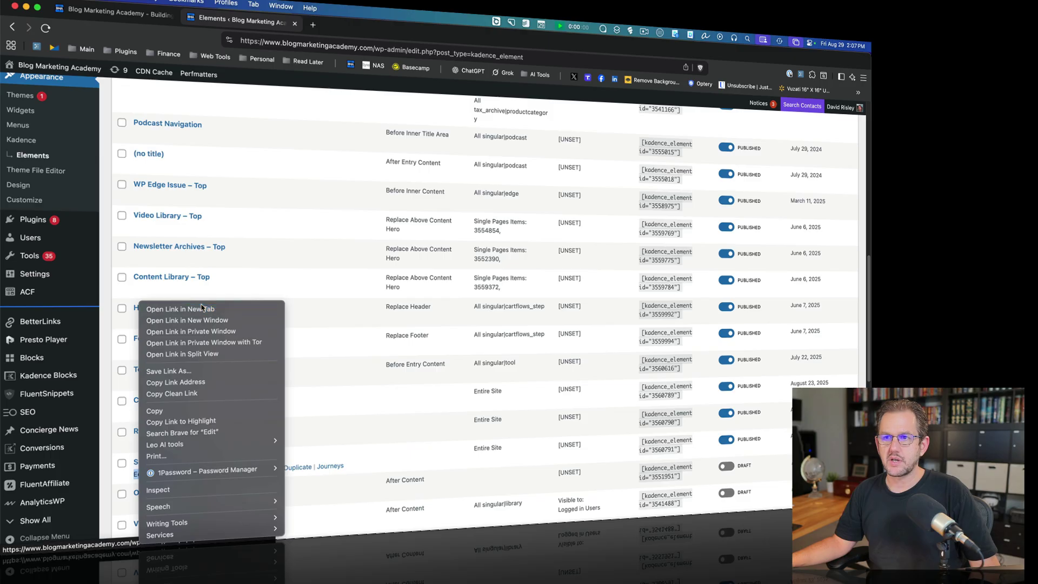
left_click(162, 304)
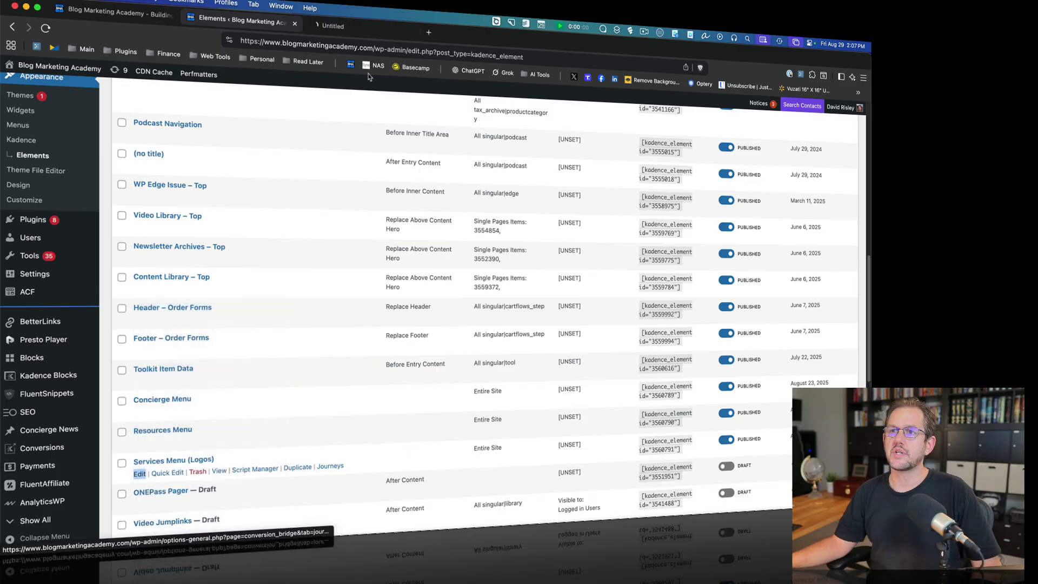
left_click(368, 31)
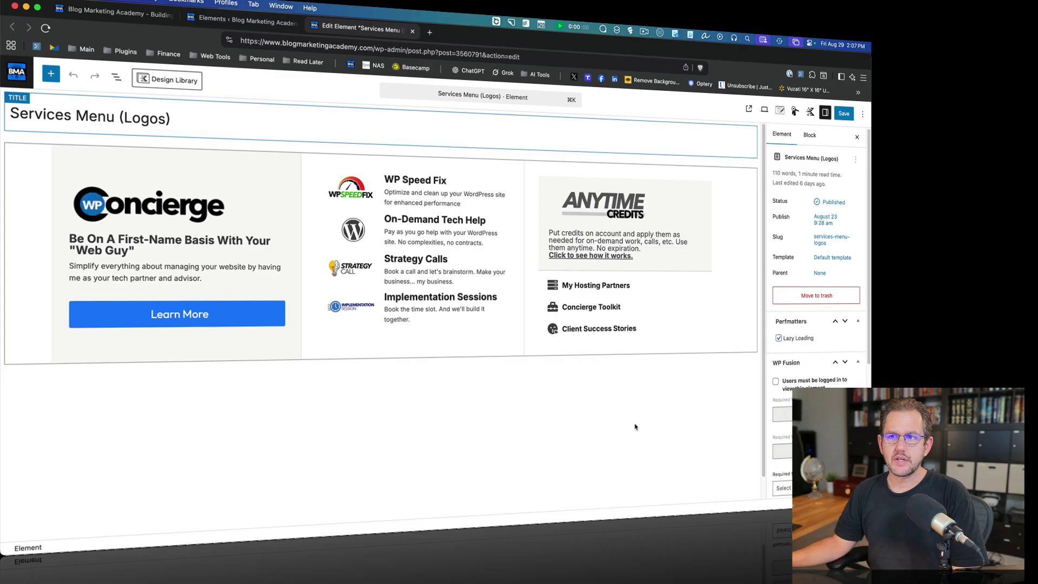
left_click(110, 12)
mouse_move(444, 113)
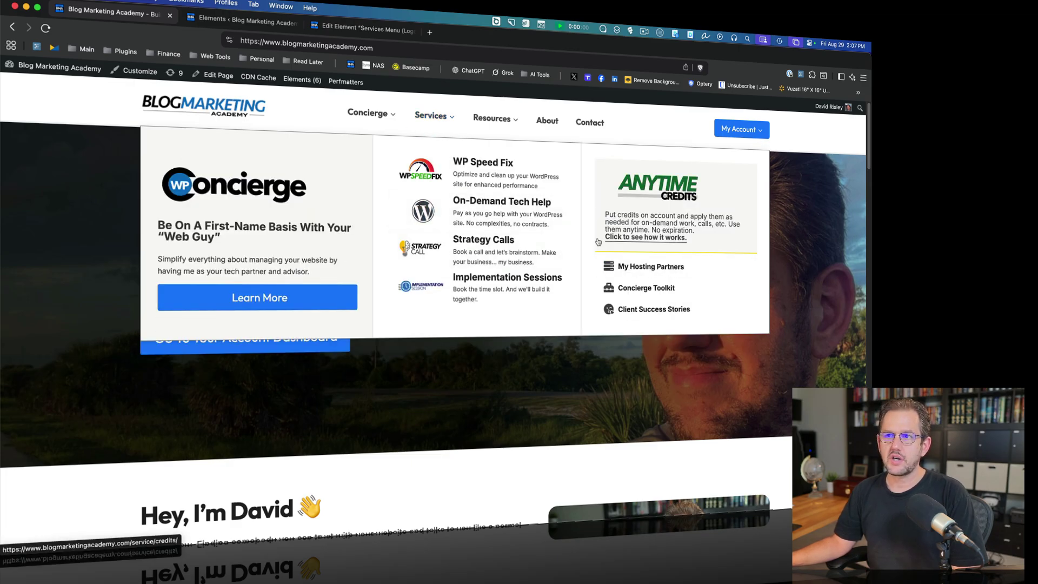
key("super+3")
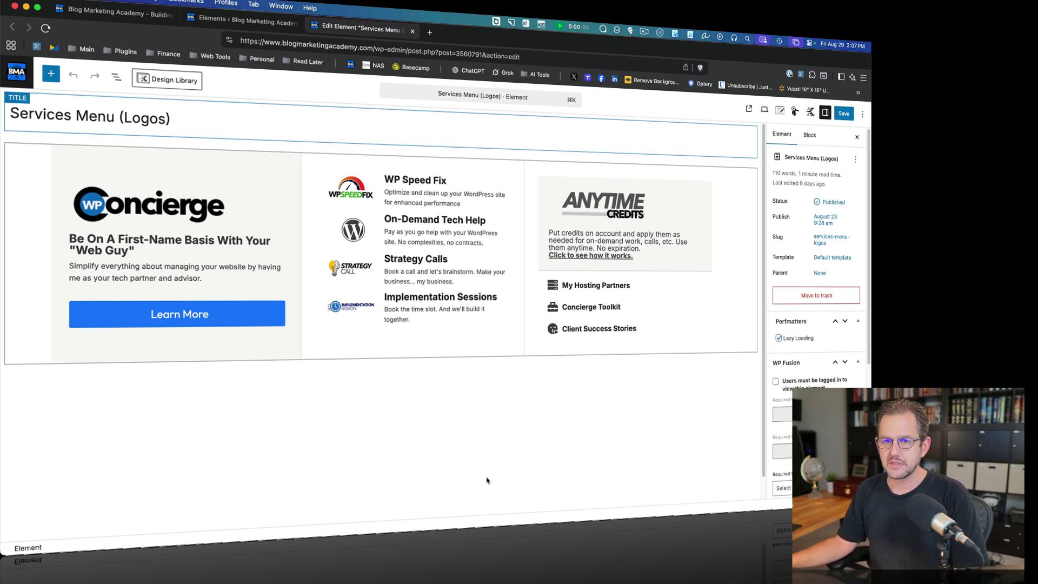
Show the List View outline and expand the element's Row Layout block.
left_click(117, 75)
left_click(60, 128)
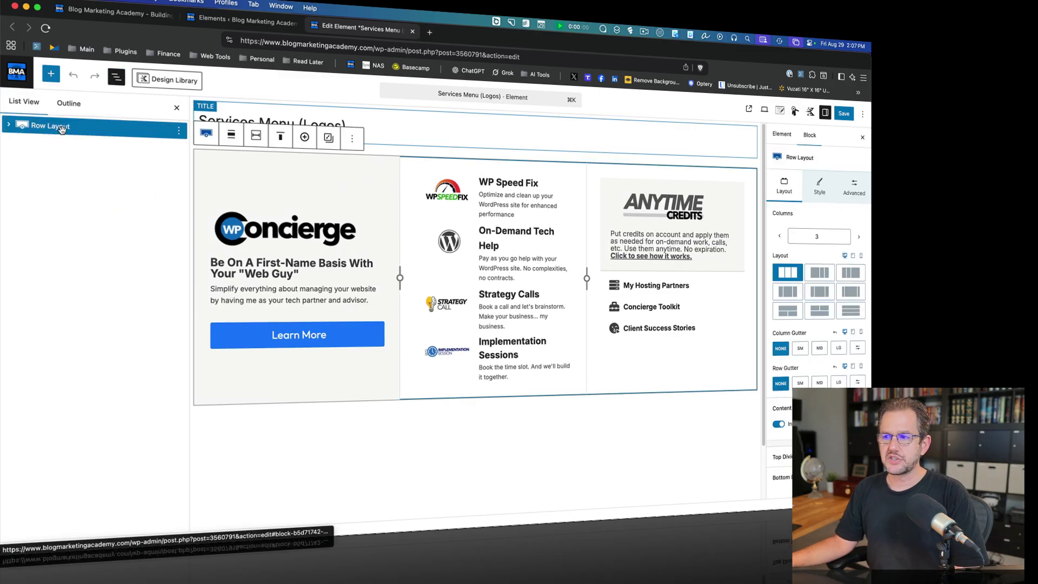
left_click(8, 124)
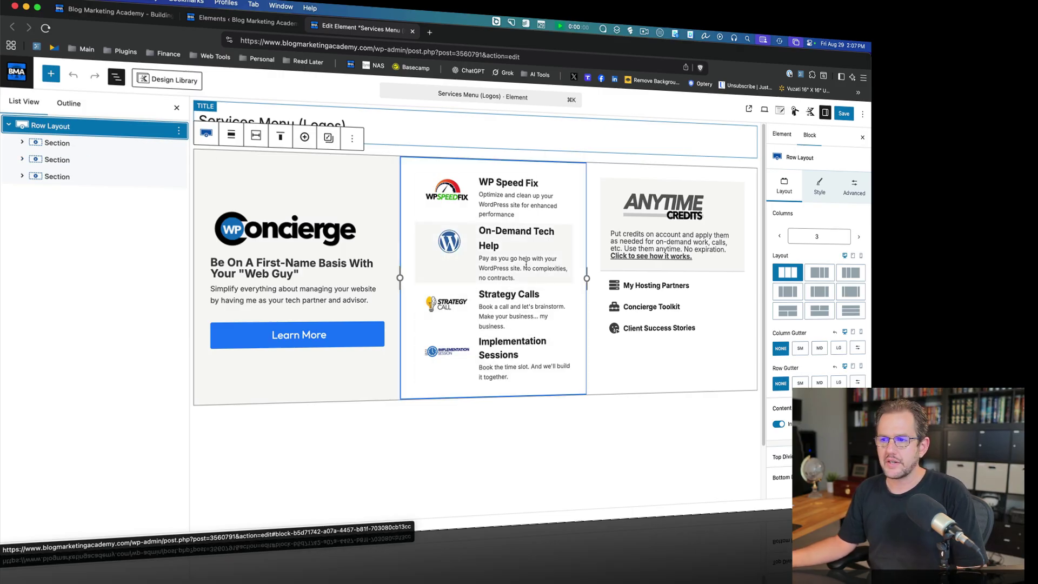
Select the On-Demand Tech Help, Strategy Calls and Implementation Sessions info boxes, then show Element Settings.
left_click(506, 267)
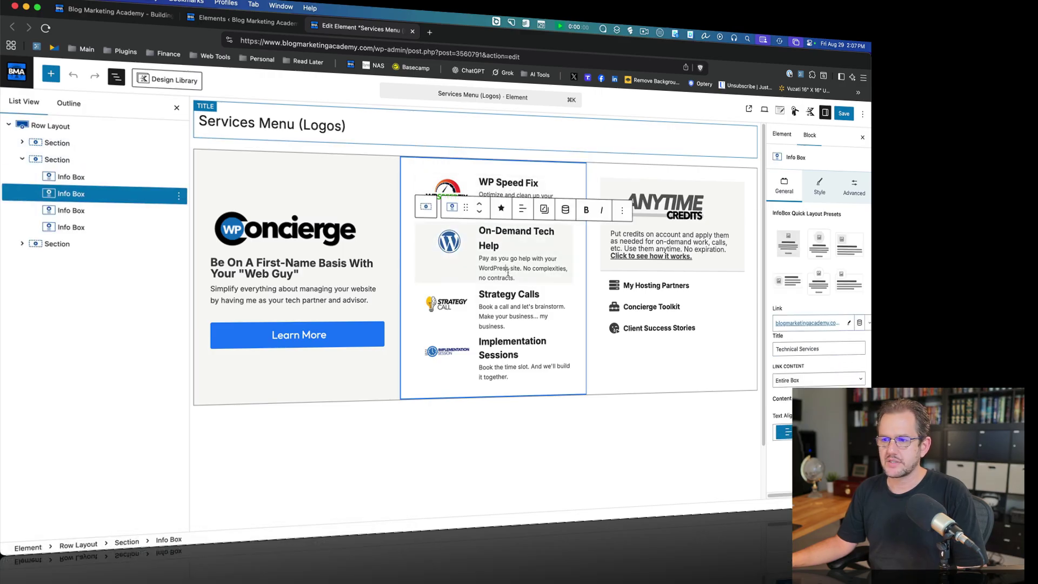
left_click(507, 292)
left_click(503, 372)
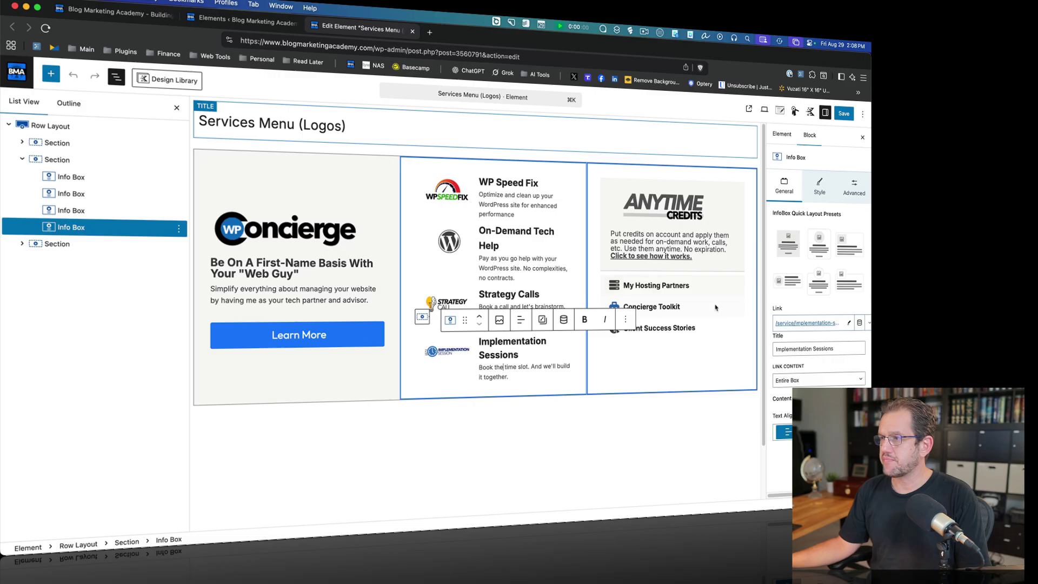
left_click(778, 111)
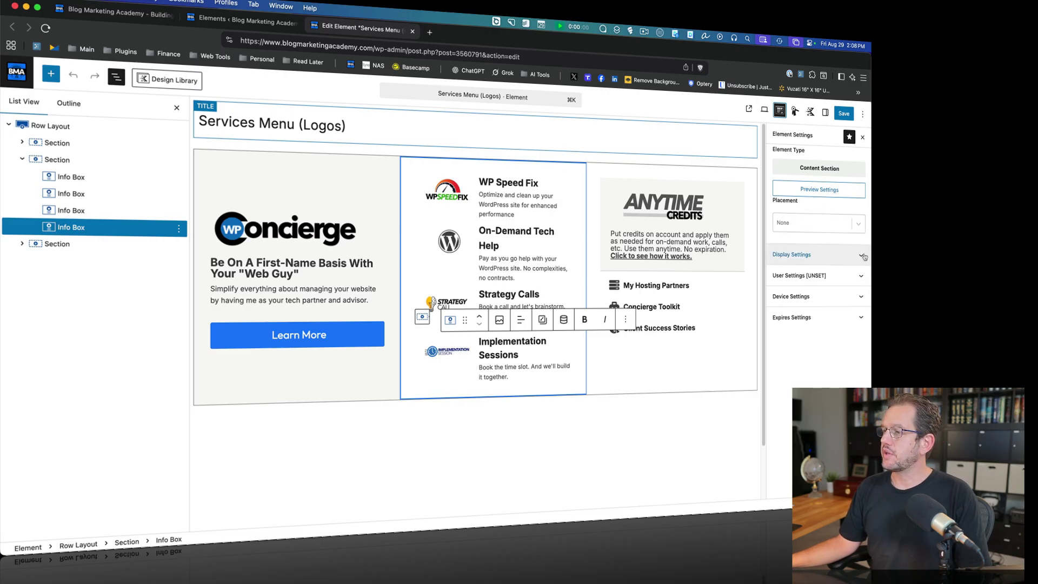
Expand Display Settings to confirm Entire Site, then select the Row Layout block.
left_click(861, 256)
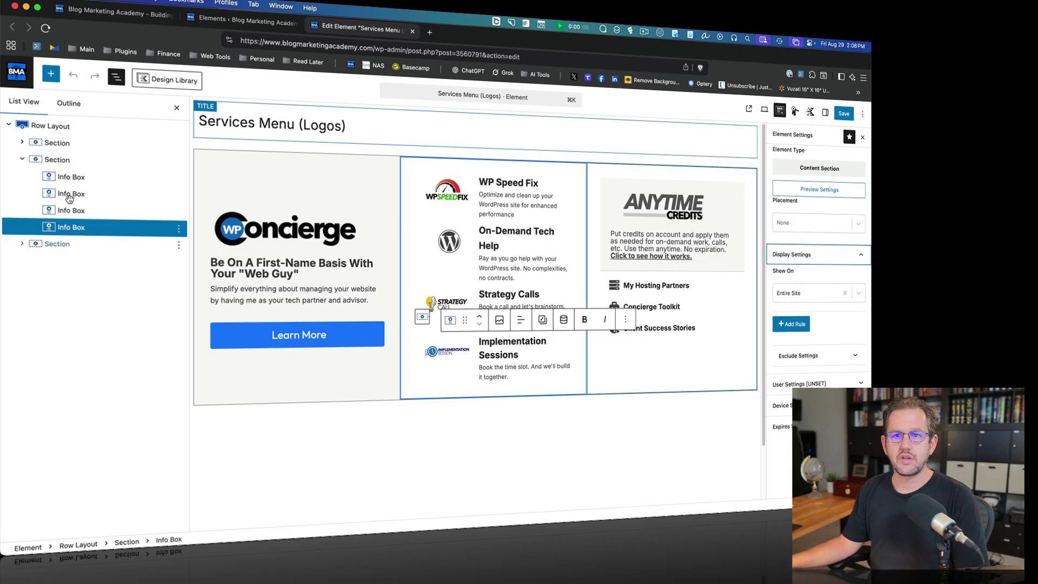
left_click(41, 126)
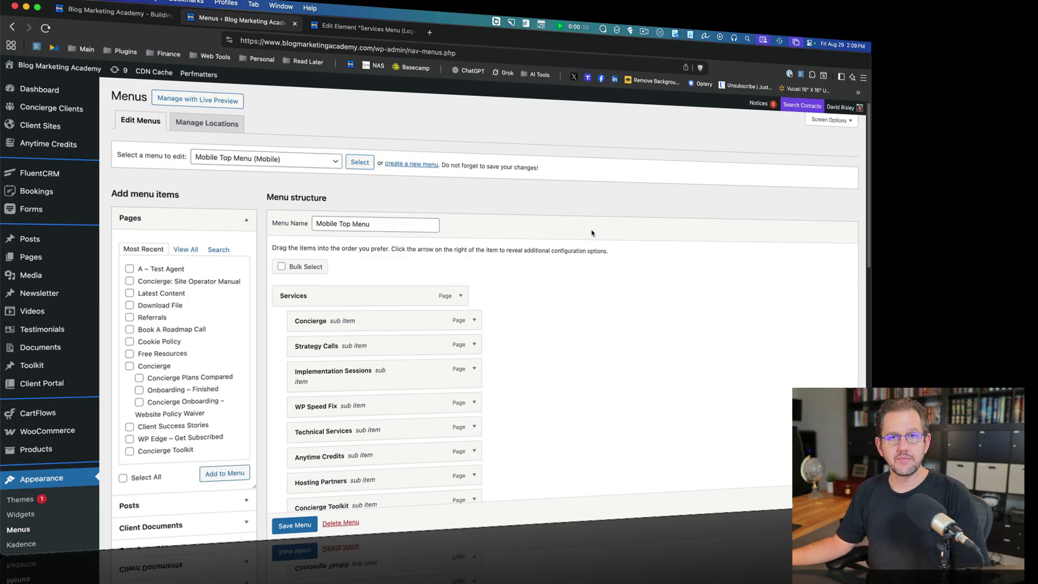
scroll(592, 233, "down", 4)
scroll(216, 122, "up", 2)
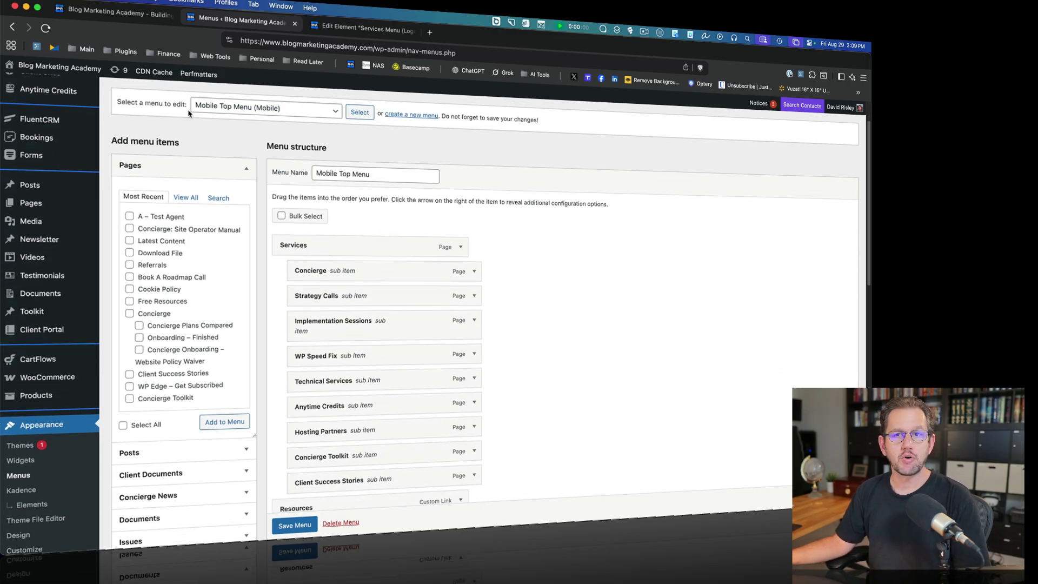
scroll(621, 299, "down", 2)
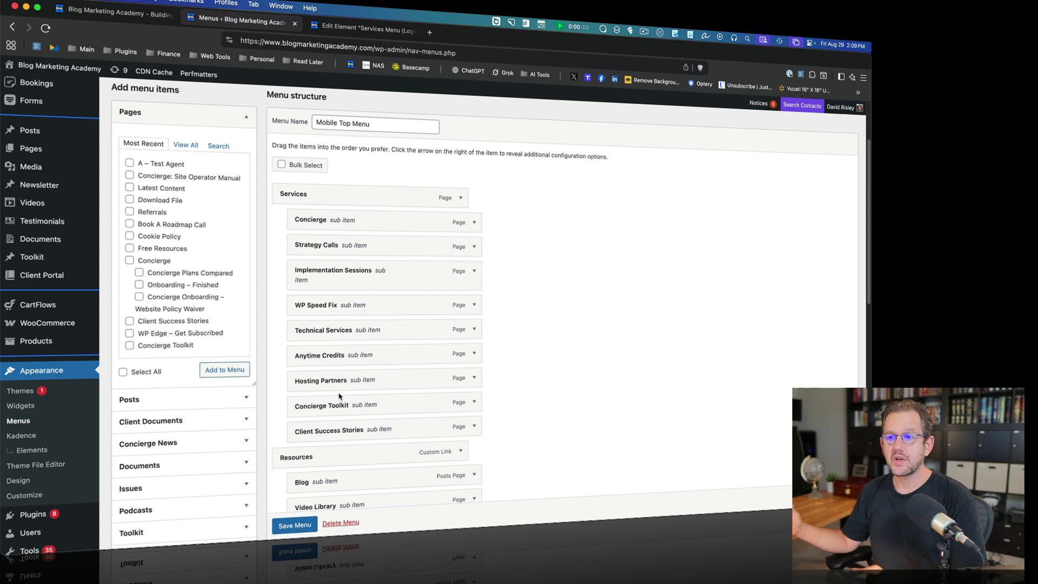
scroll(393, 348, "up", 4)
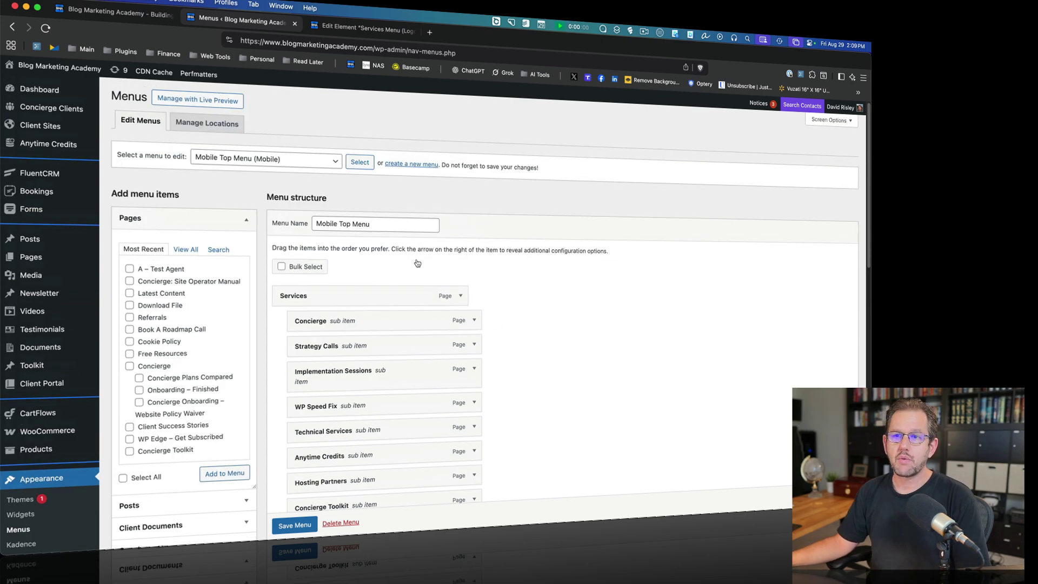
Load Top Menu (Primary) in the menu editor, accepting the leave-page prompt.
left_click(258, 159)
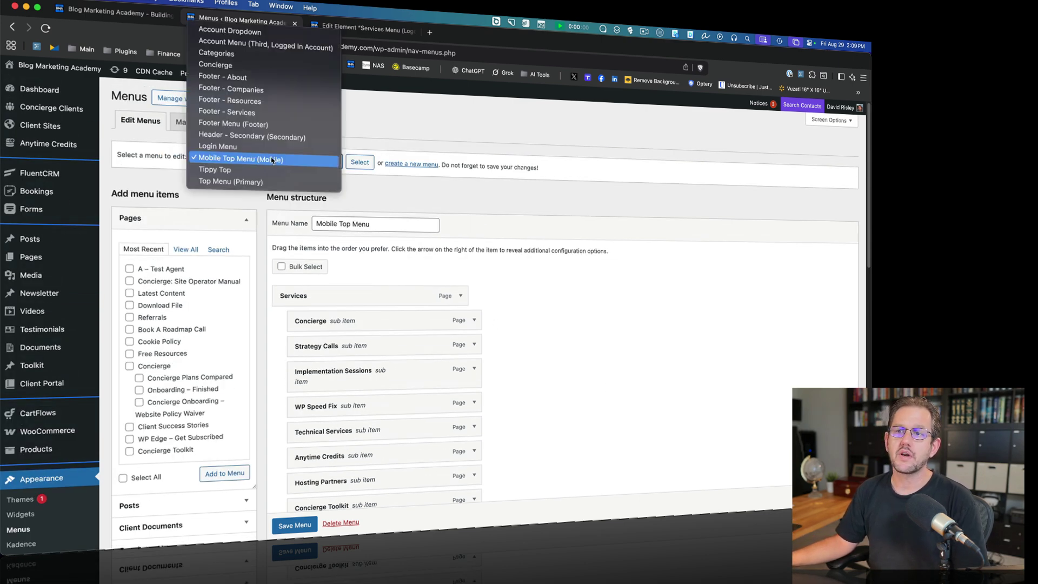
left_click(231, 181)
left_click(360, 162)
key("Return")
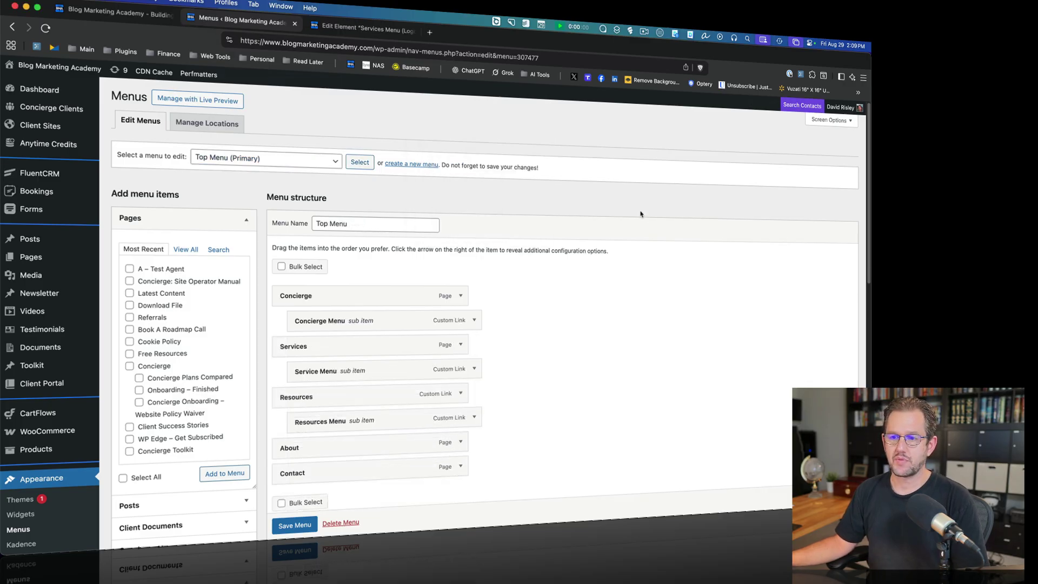
scroll(640, 213, "down", 2)
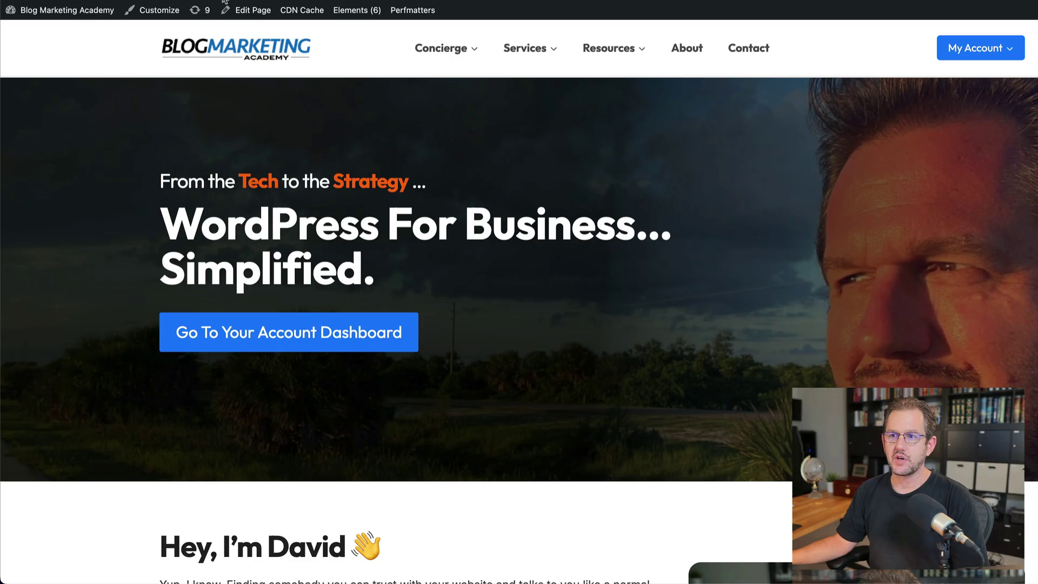
mouse_move(475, 51)
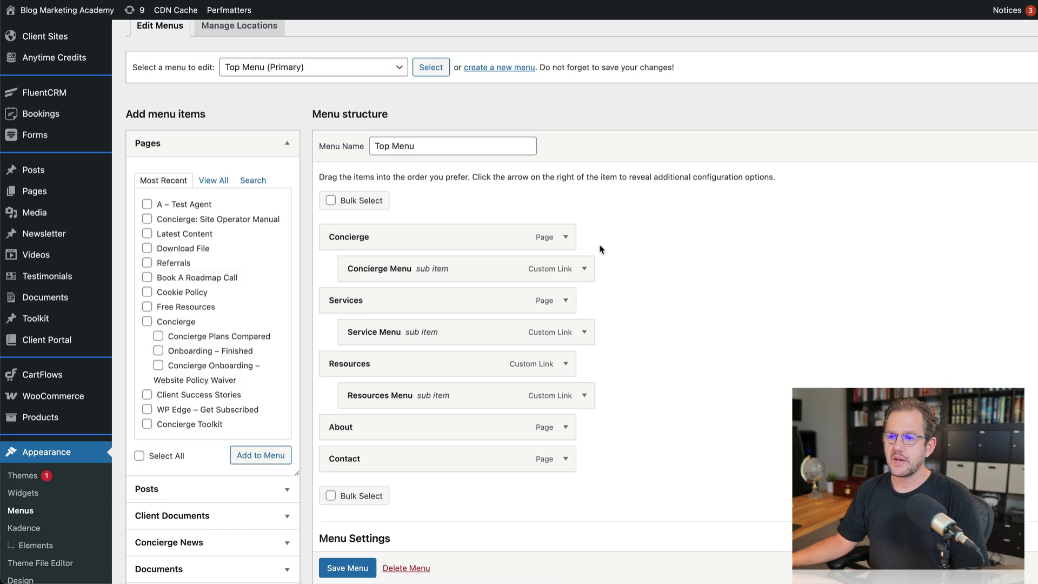
Open the Mega Settings tab of the Concierge item's Menu Item Settings.
left_click(566, 239)
scroll(652, 232, "down", 1)
scroll(652, 232, "down", 3)
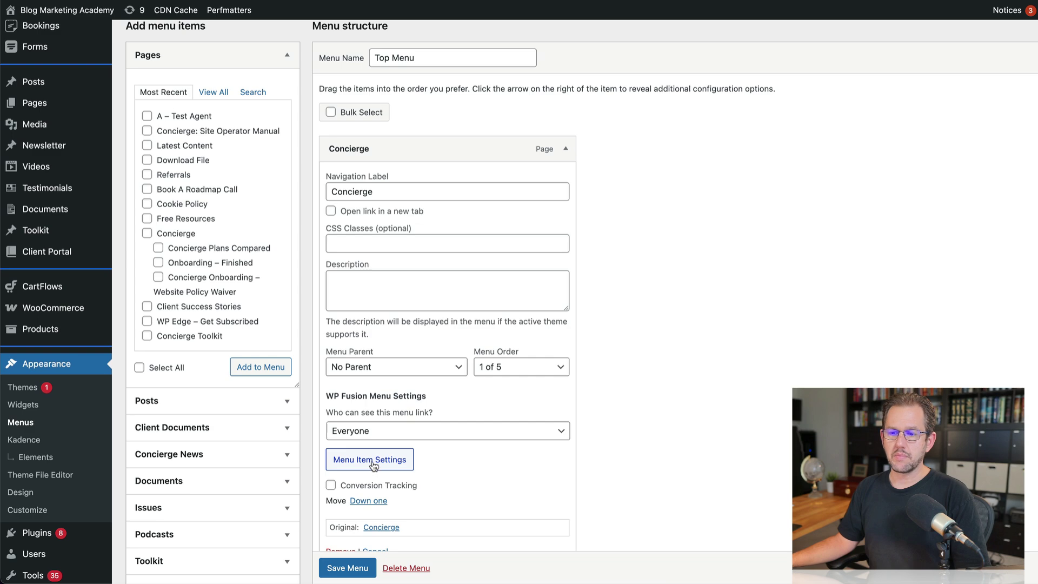
left_click(369, 459)
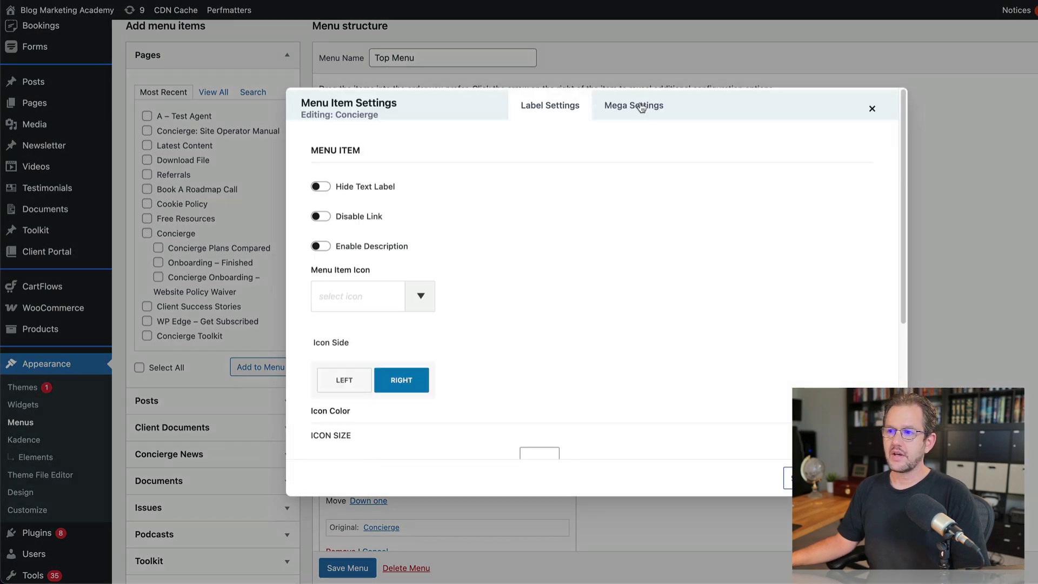
left_click(639, 112)
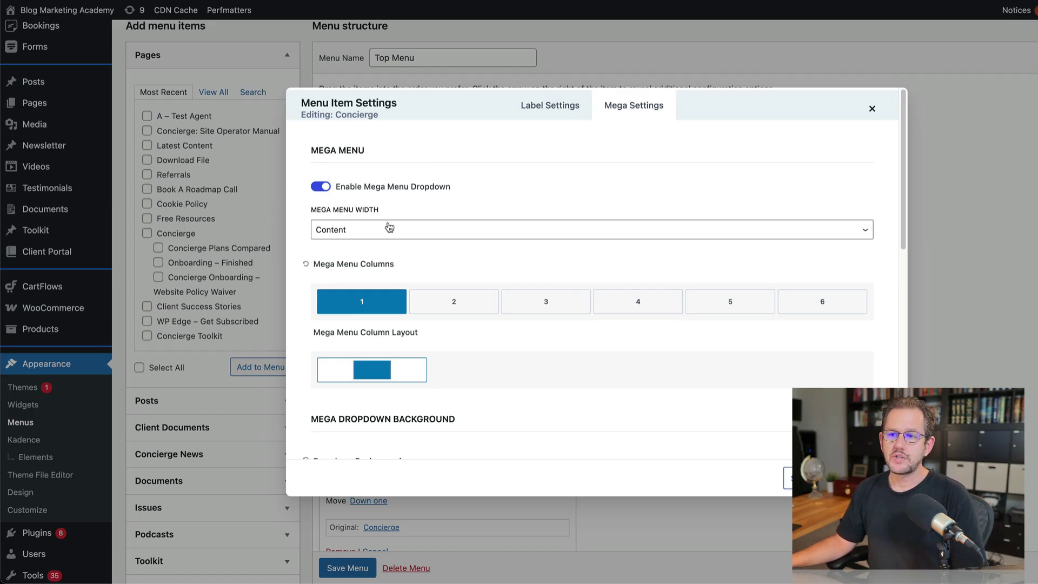
Confirm Concierge's mega menu width stays Content with one column, then close the modal.
left_click(342, 232)
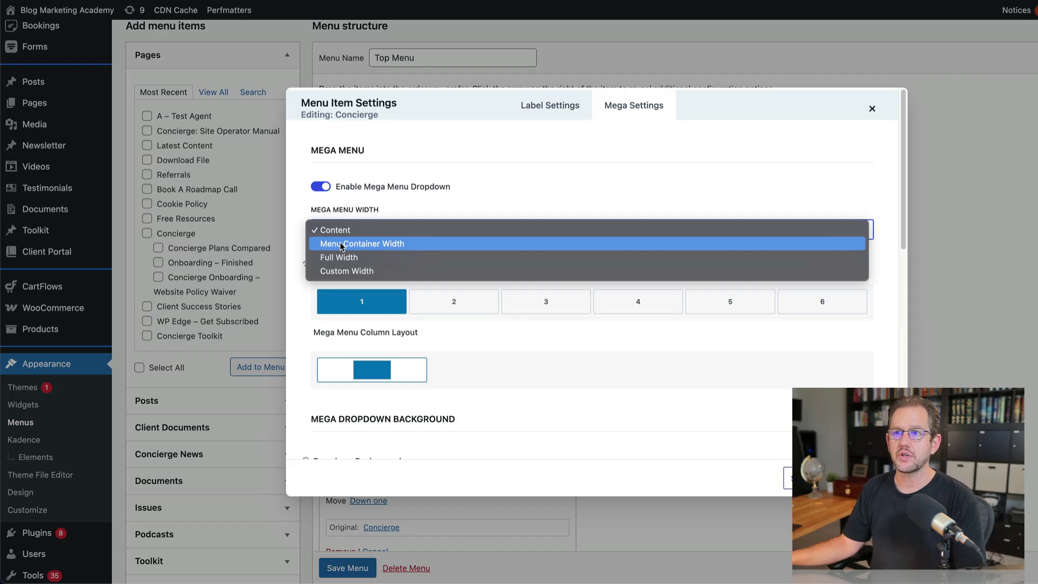
left_click(419, 58)
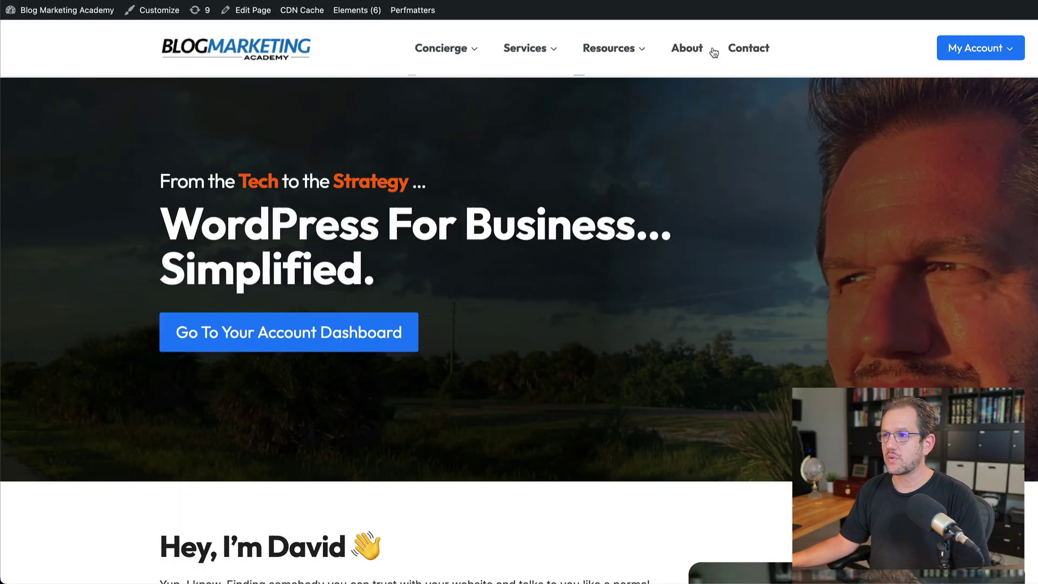
mouse_move(460, 56)
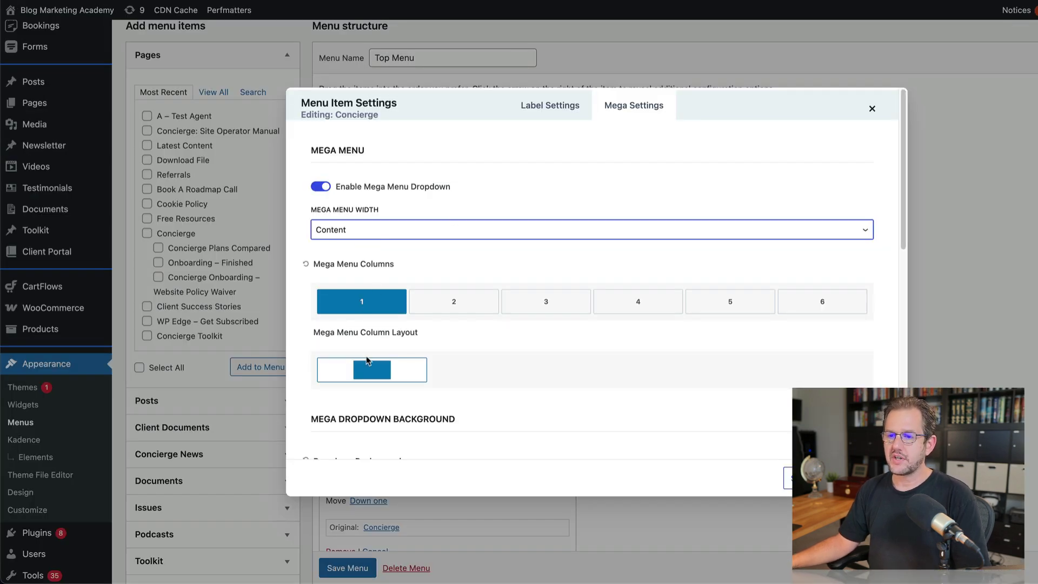
scroll(581, 309, "down", 3)
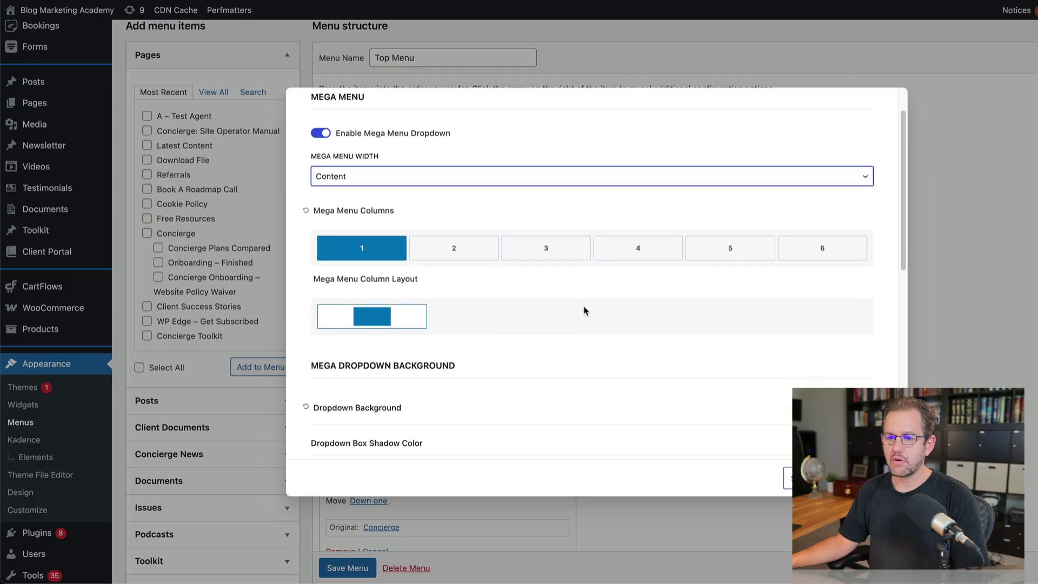
scroll(583, 311, "down", 1)
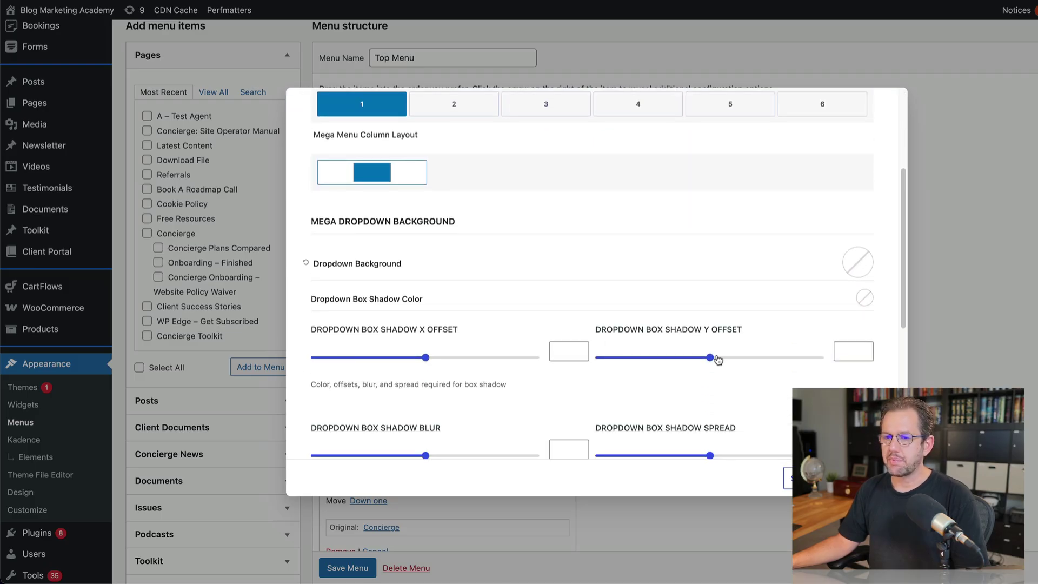
scroll(718, 358, "down", 7)
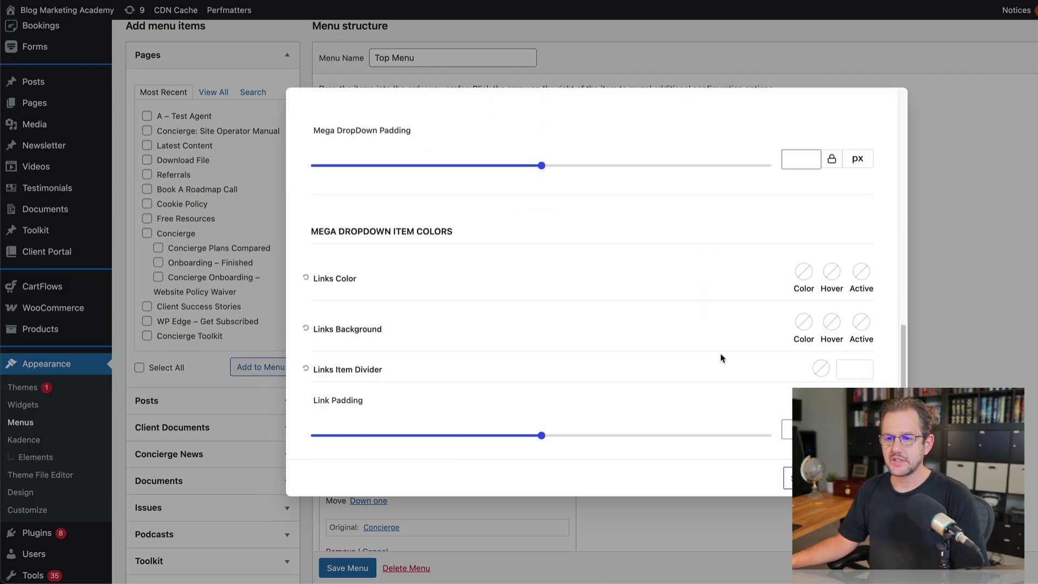
scroll(656, 301, "up", 10)
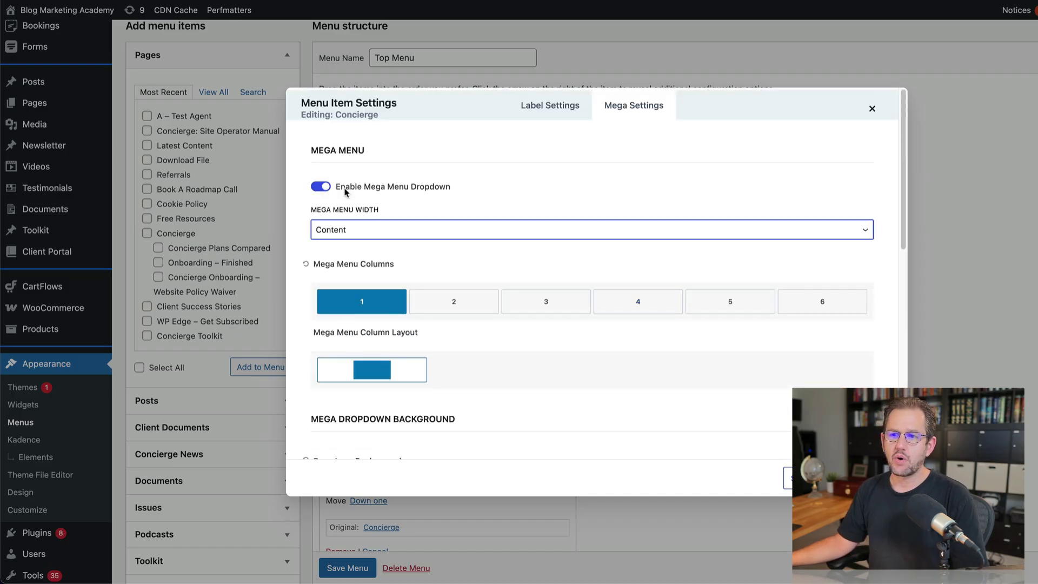
left_click(547, 111)
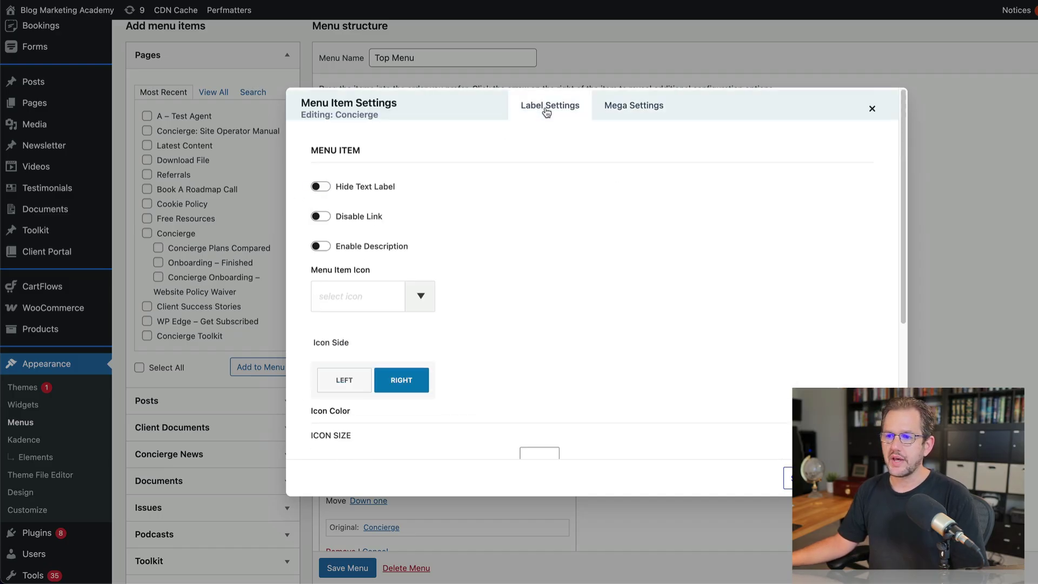
left_click(873, 109)
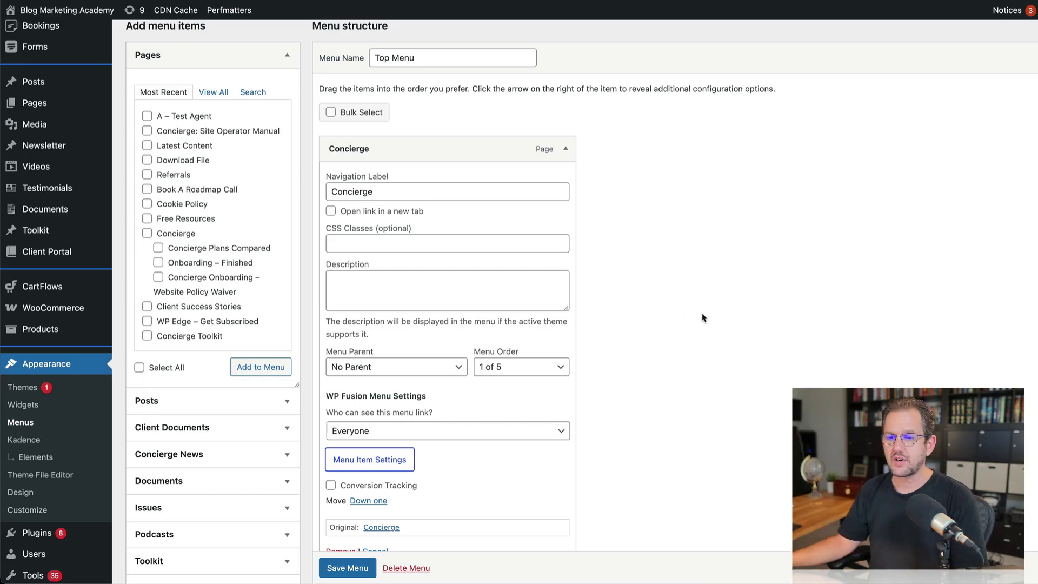
scroll(702, 316, "down", 1)
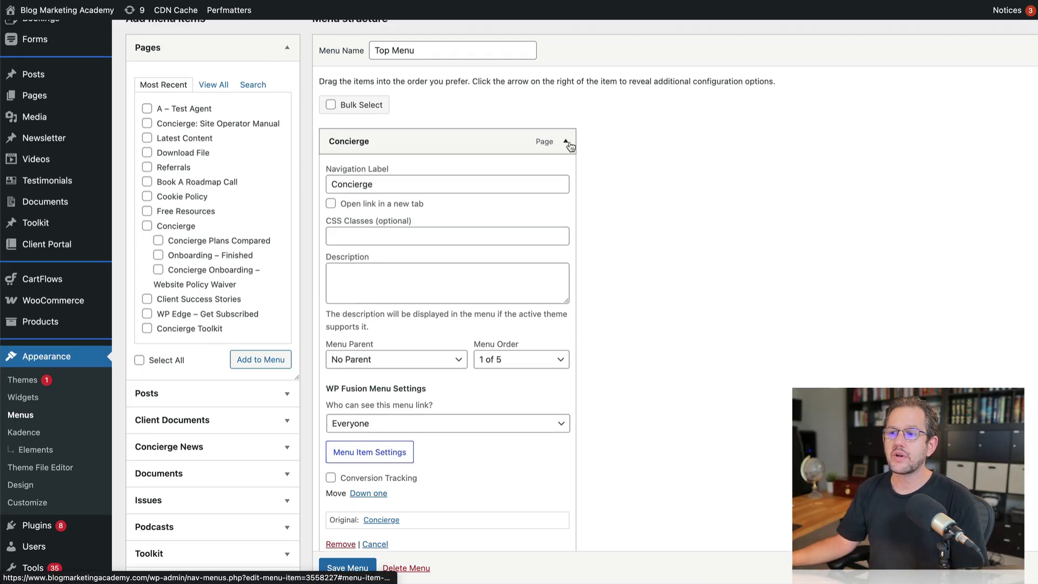
Check that the Concierge Menu sub item uses the Concierge Menu element as custom content.
left_click(568, 143)
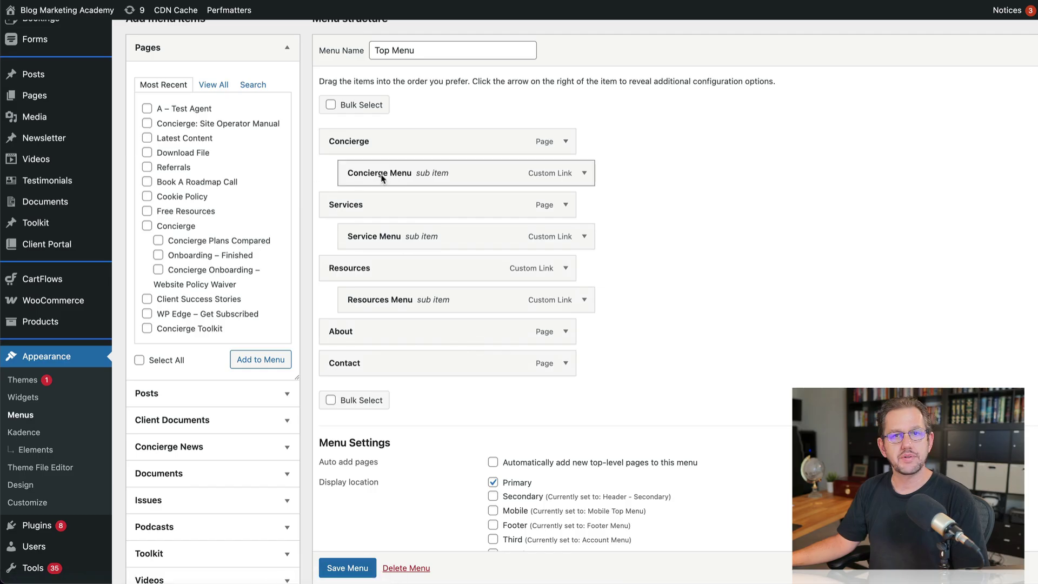
left_click(584, 174)
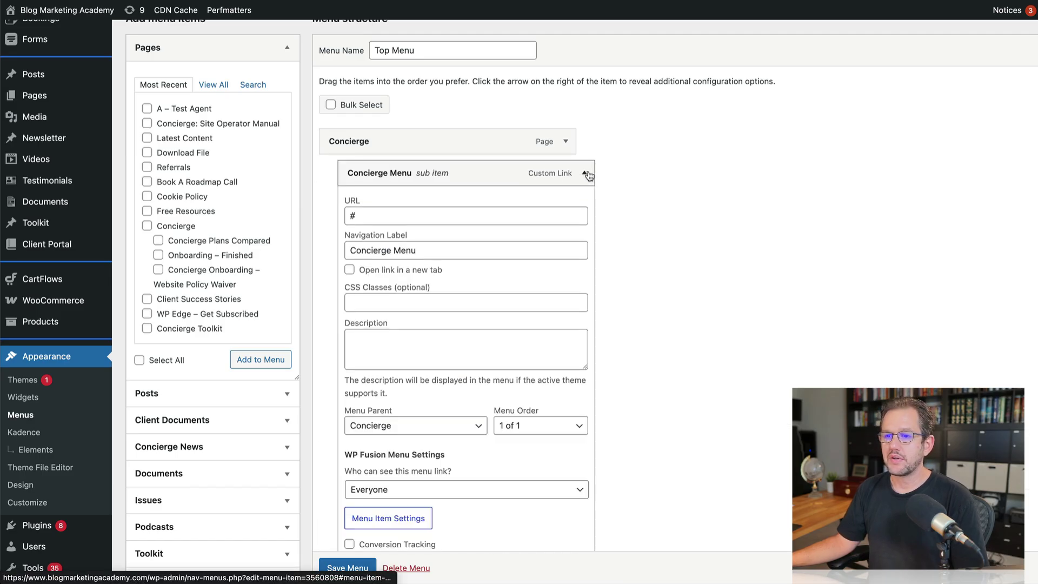
left_click(408, 520)
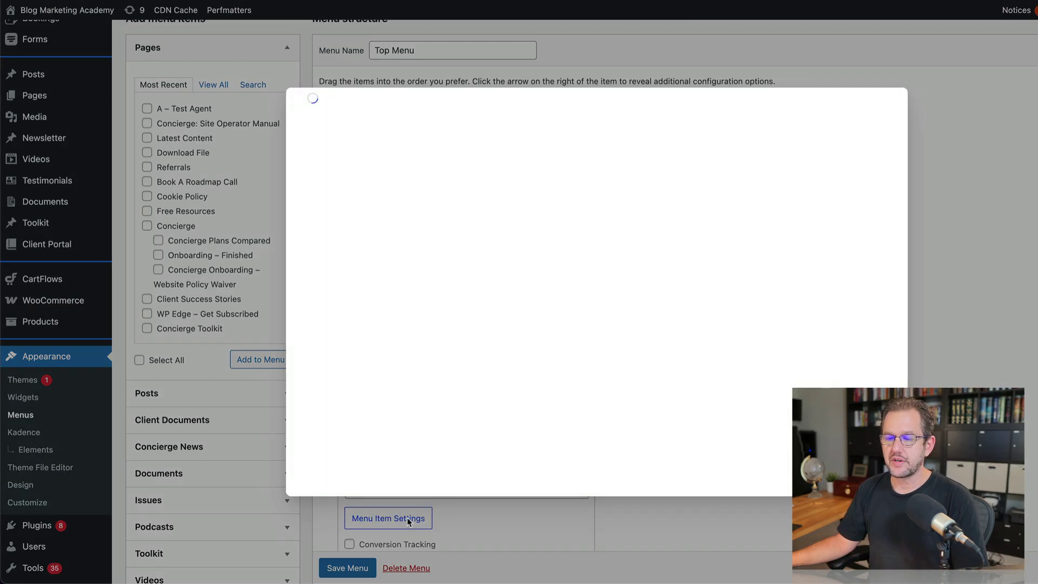
left_click(624, 111)
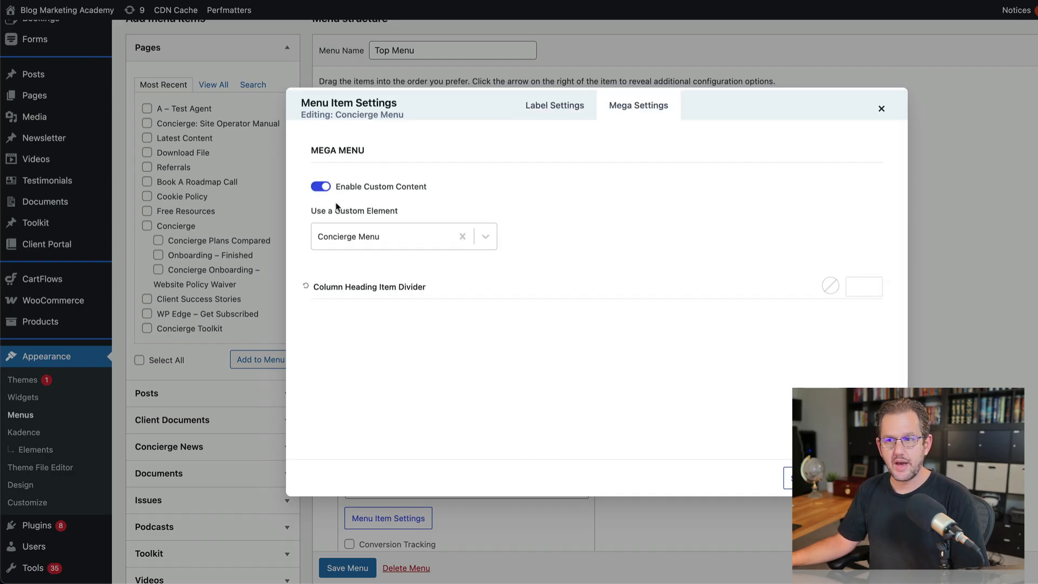
left_click(486, 238)
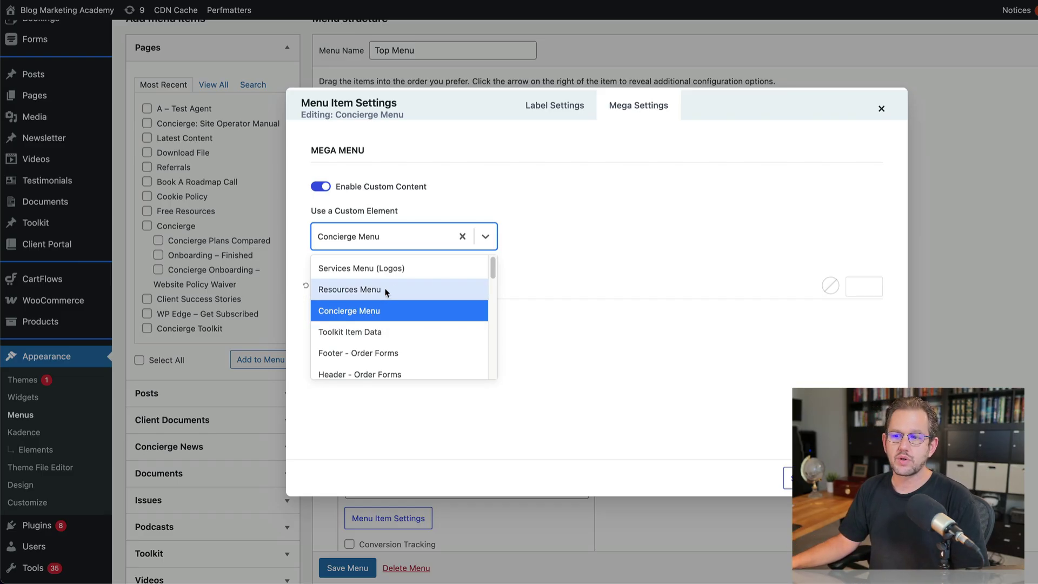
left_click(644, 221)
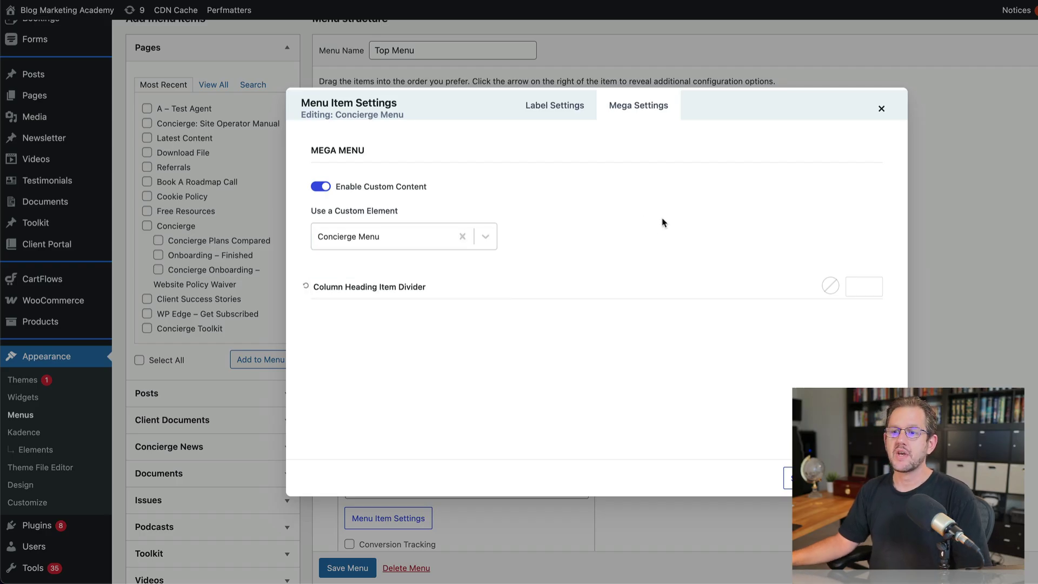
left_click(883, 110)
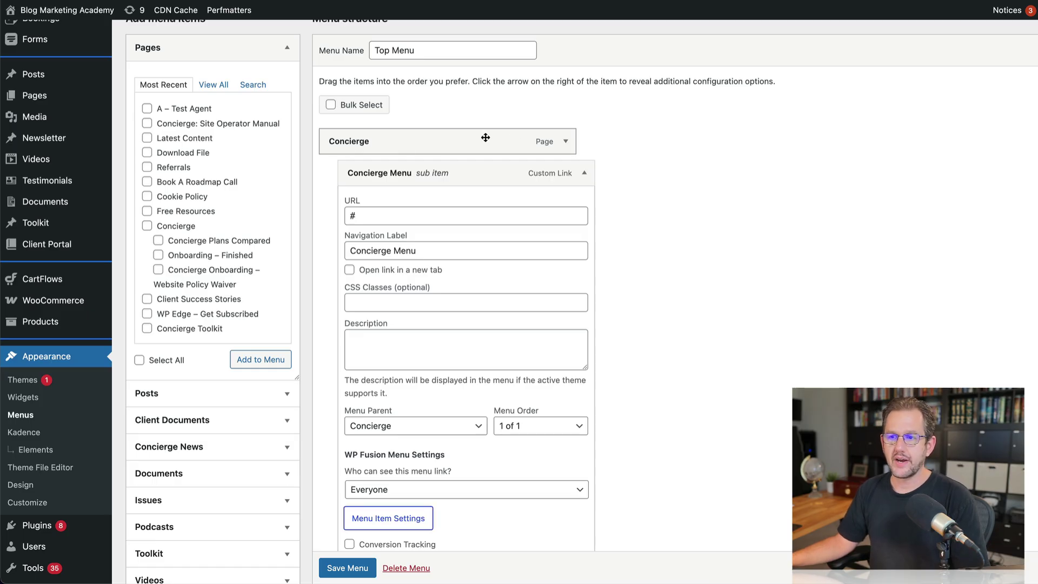
left_click(566, 141)
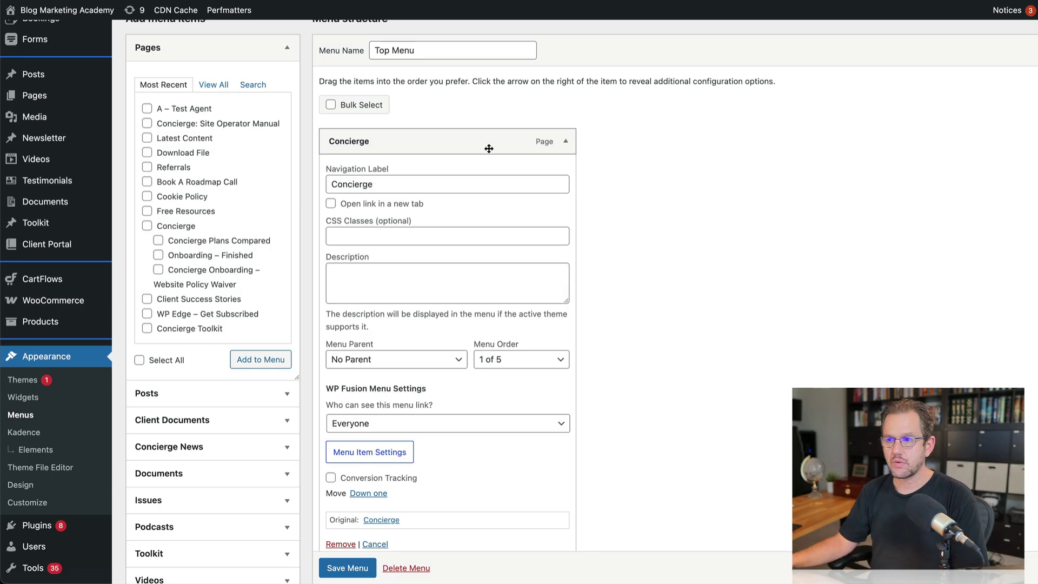
left_click(375, 544)
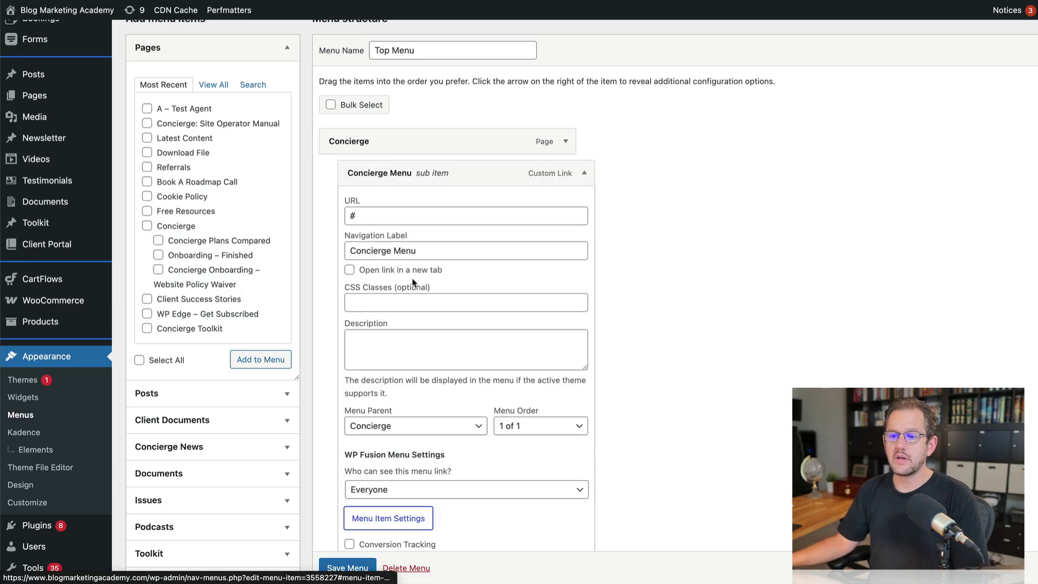
left_click(383, 526)
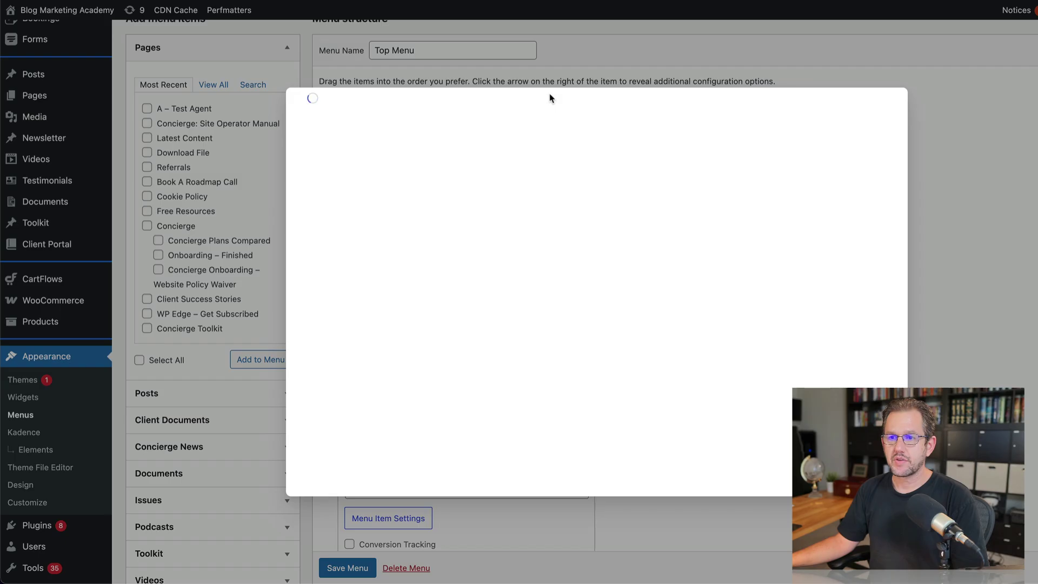
left_click(625, 106)
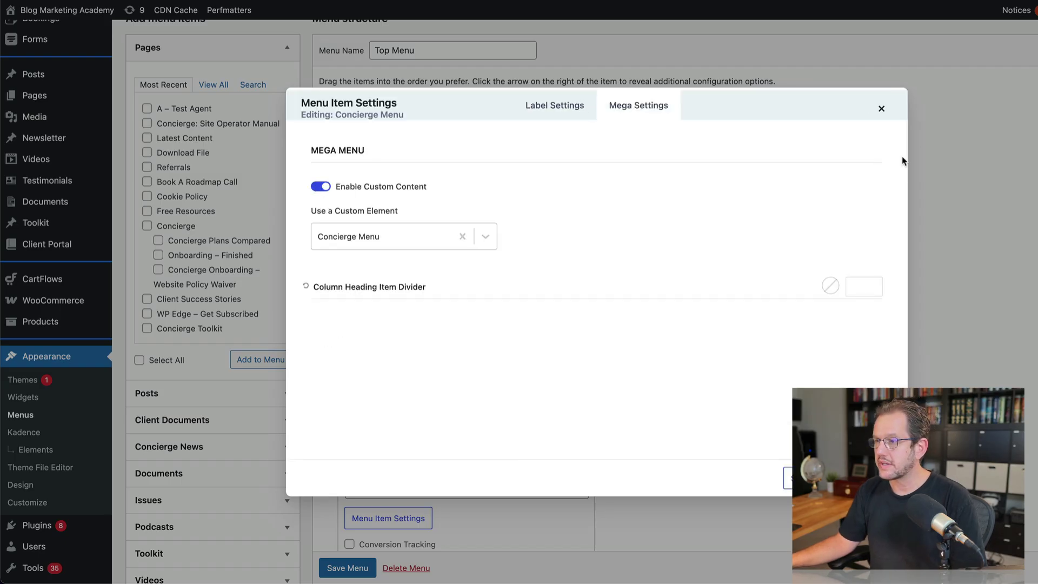
left_click(879, 106)
left_click(565, 141)
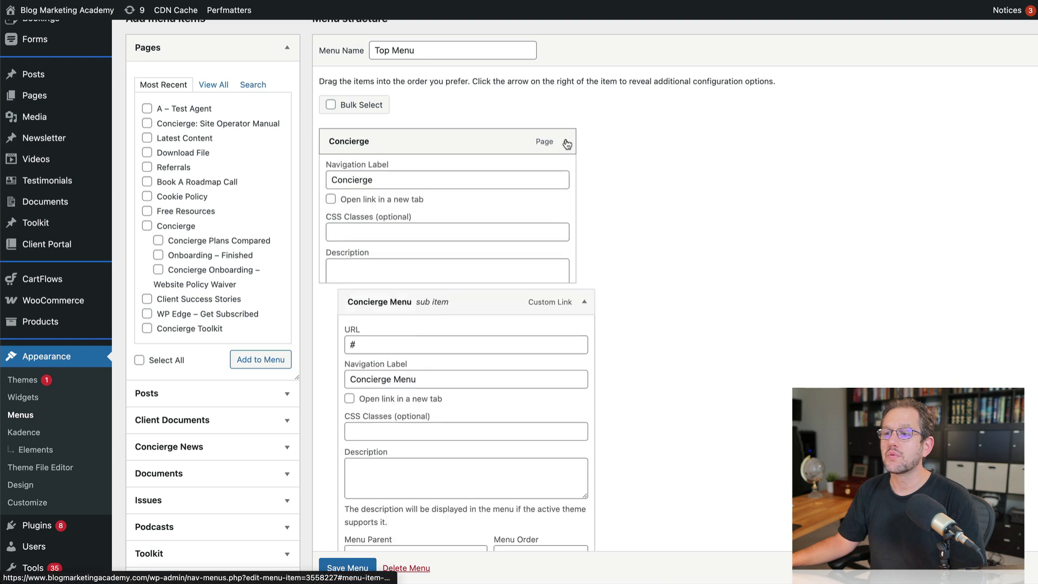
left_click(386, 451)
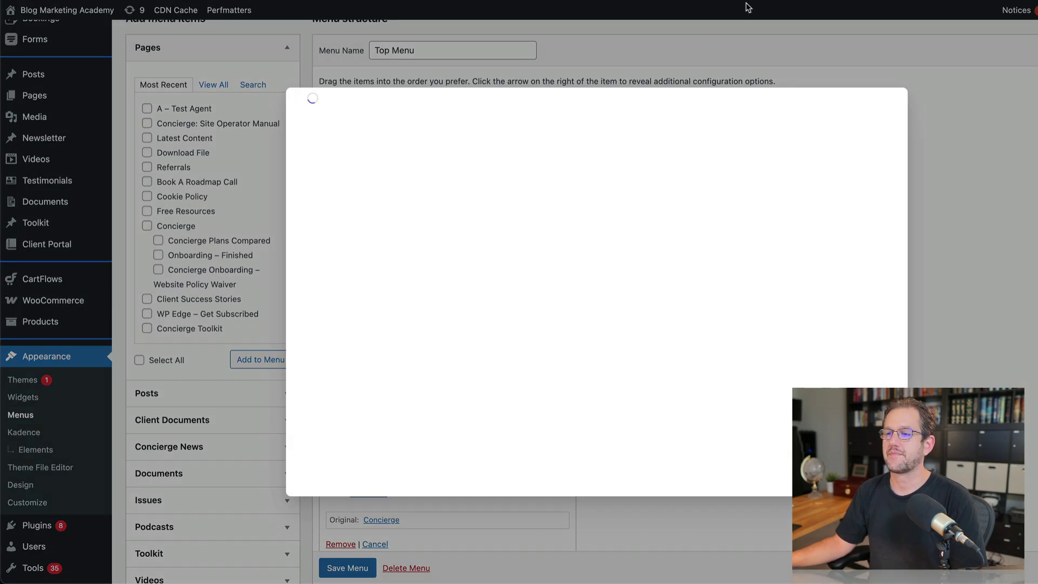
left_click(632, 107)
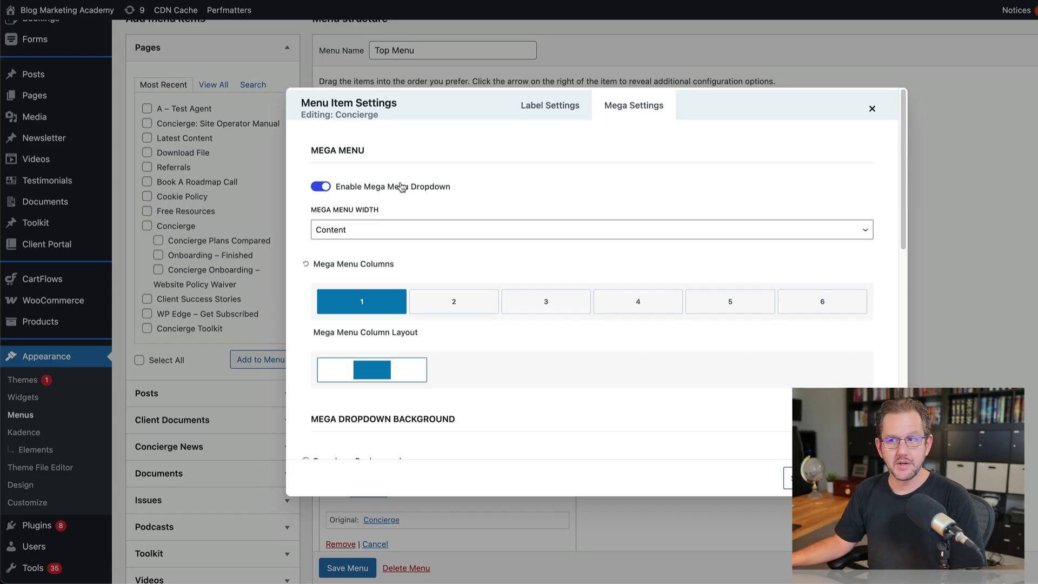
left_click(872, 108)
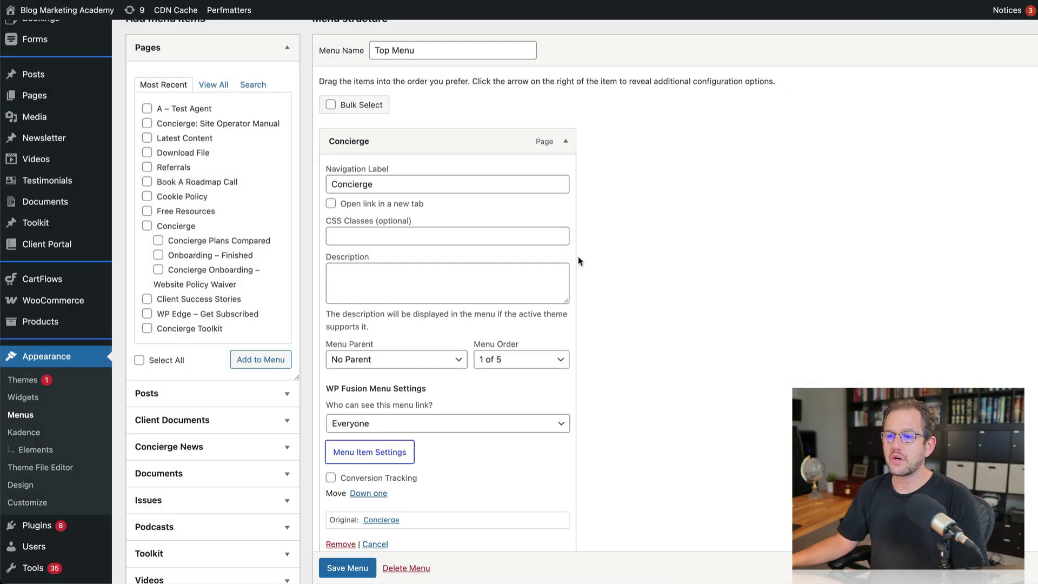
left_click(565, 141)
left_click(584, 174)
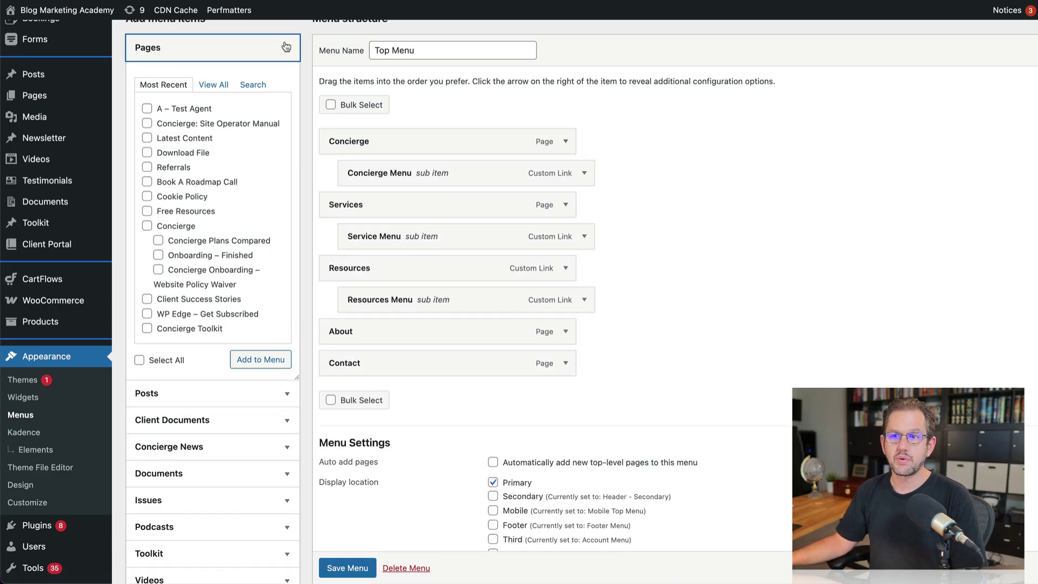
Add a custom link with URL # and link text Blag to the menu.
left_click(285, 46)
left_click(285, 367)
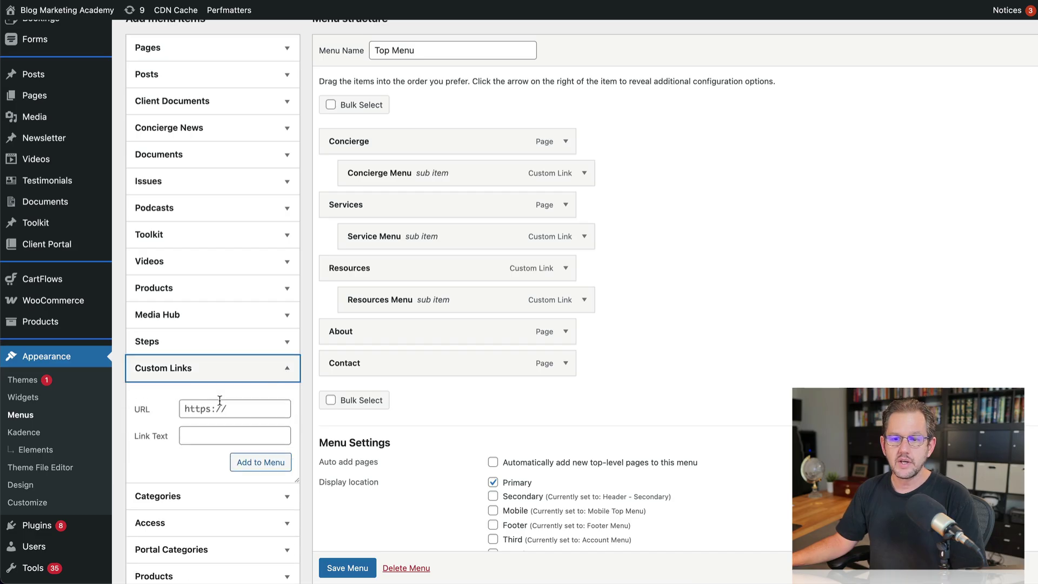
left_click(237, 407)
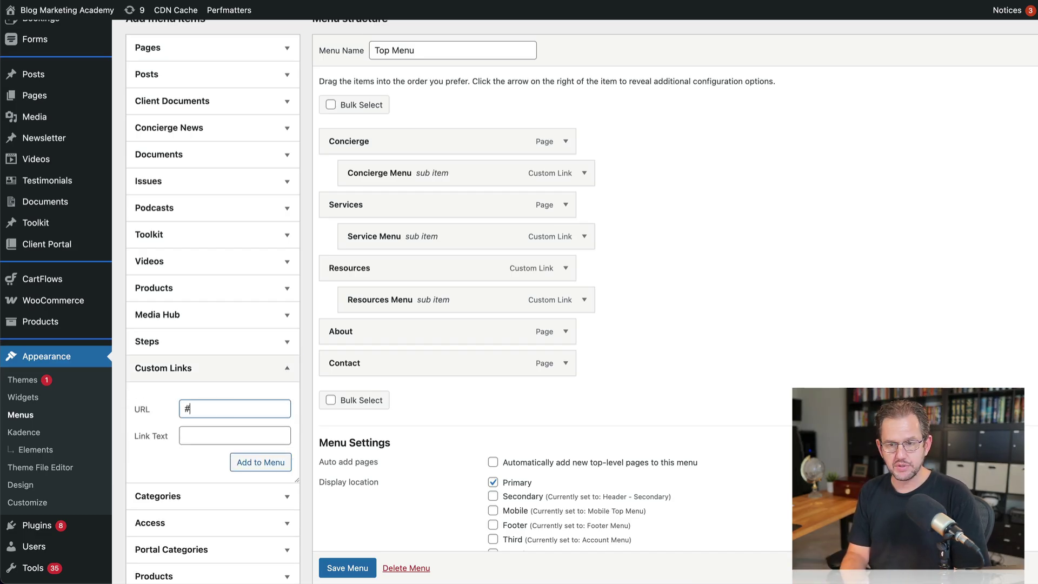
left_click(234, 435)
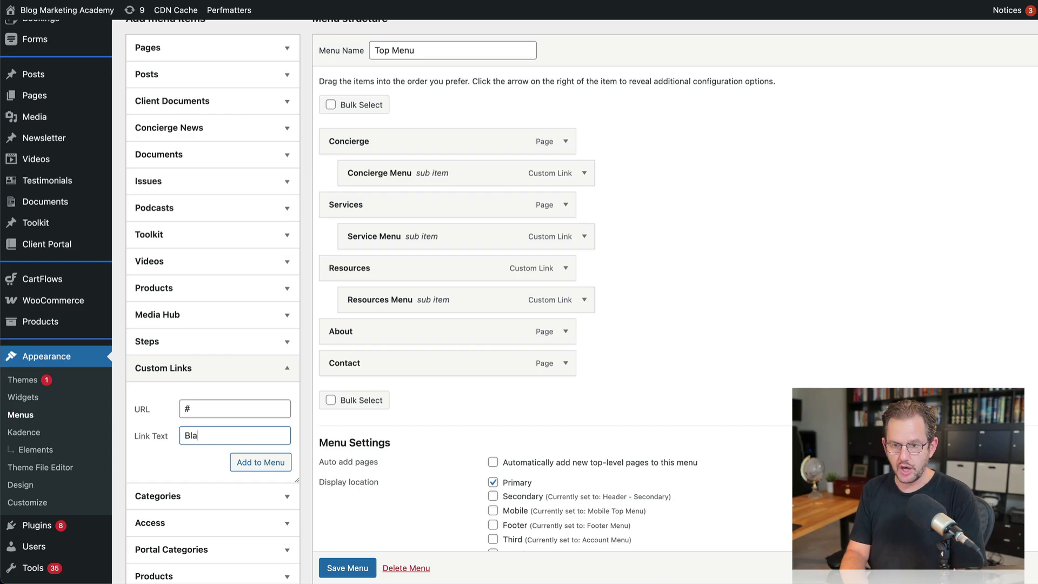
left_click(265, 462)
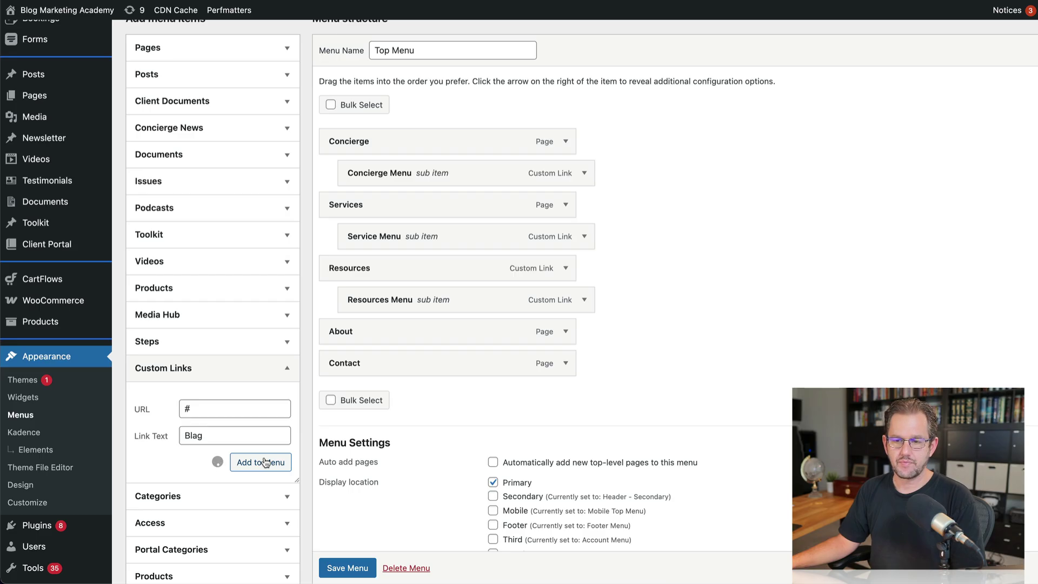
Nest Blag under Concierge, directly below the Concierge Menu sub item.
left_click_drag(387, 401, 416, 212)
left_click(584, 205)
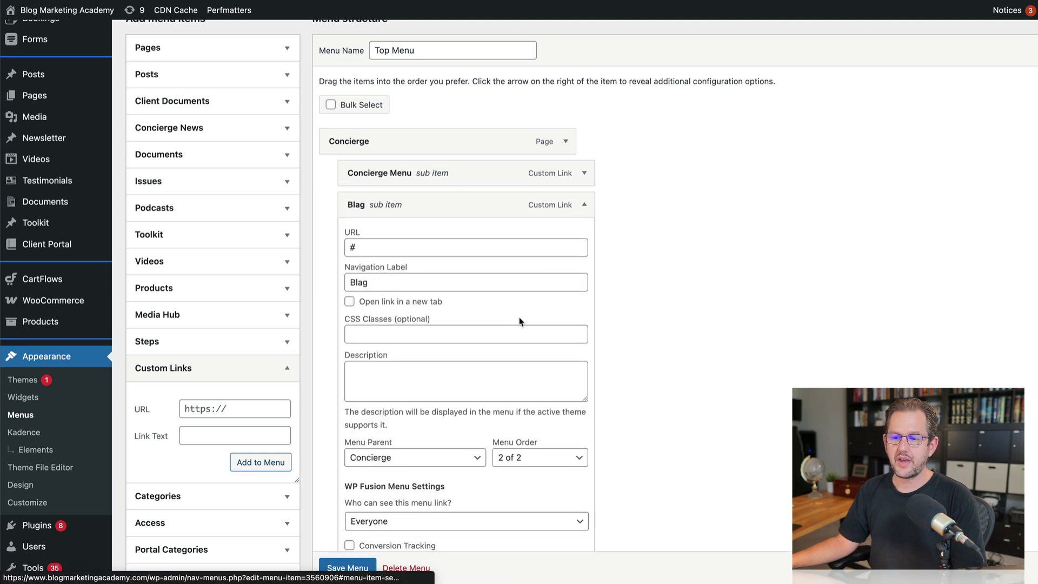
scroll(385, 426, "down", 1)
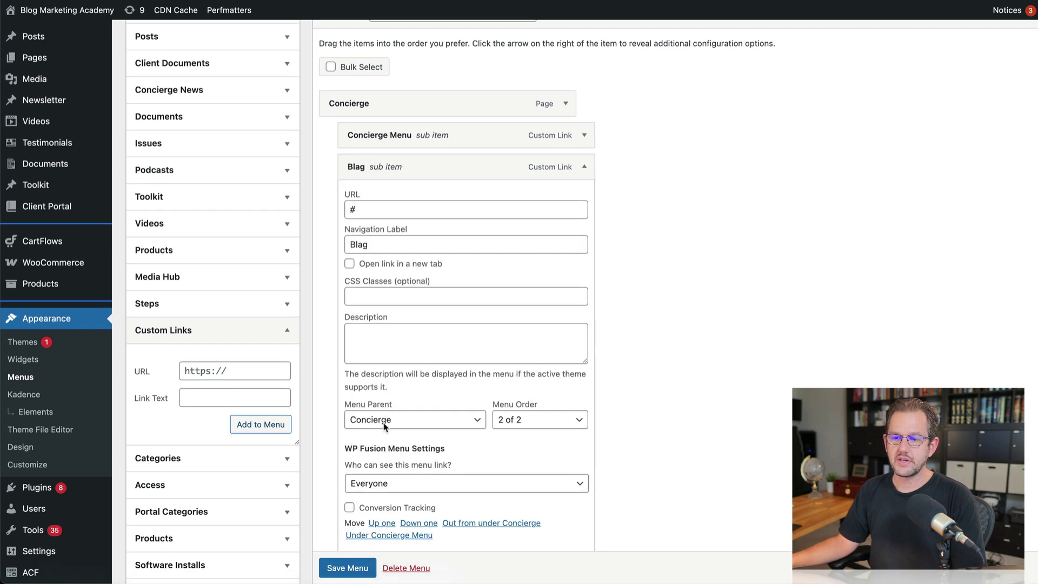
left_click(584, 167)
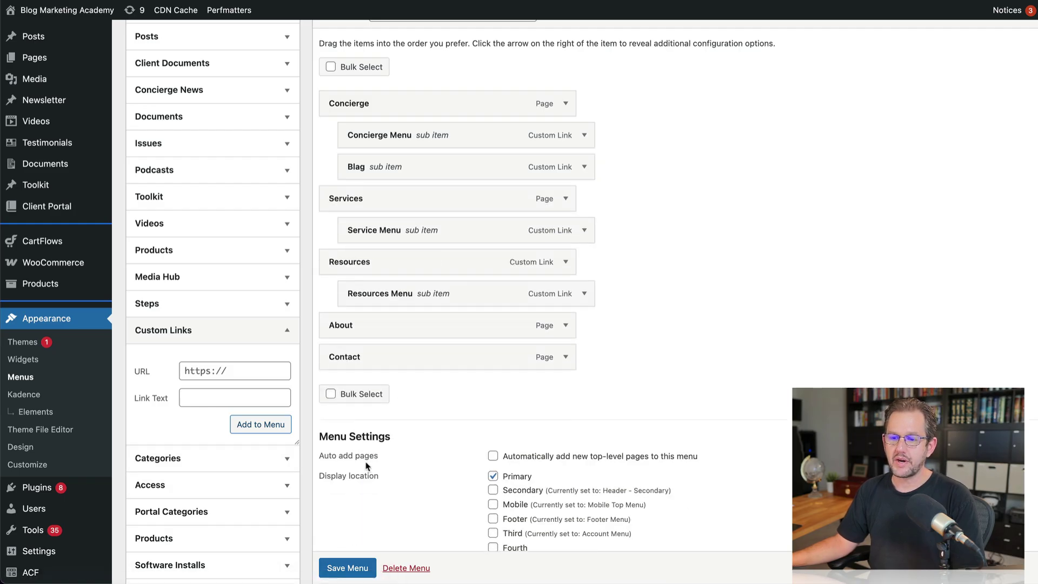
scroll(351, 568, "down", 1)
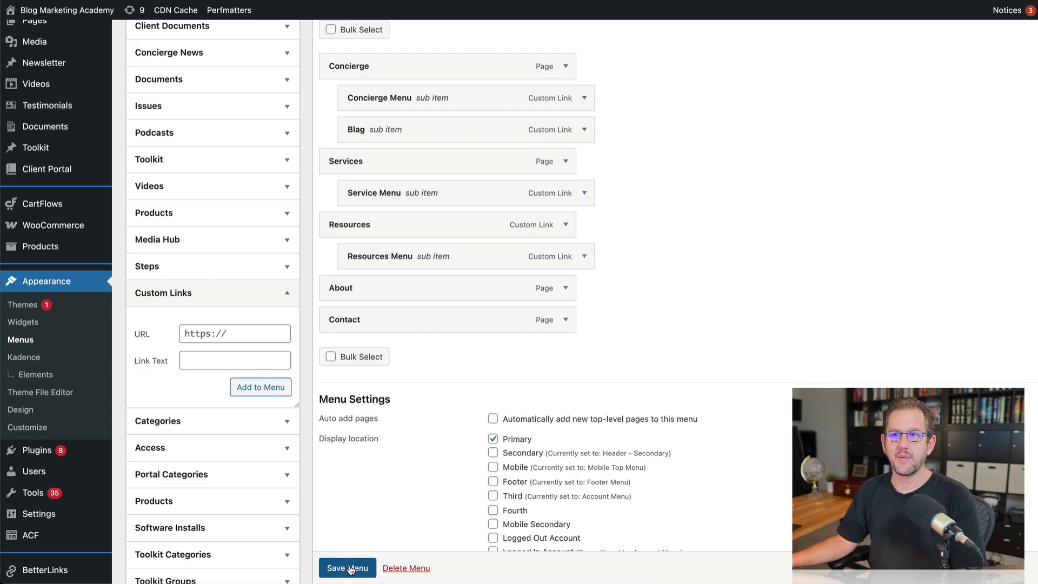
Save the menu, then toggle Enable Custom Content in Blag's Mega Settings without choosing an element.
left_click(349, 568)
scroll(584, 325, "down", 1)
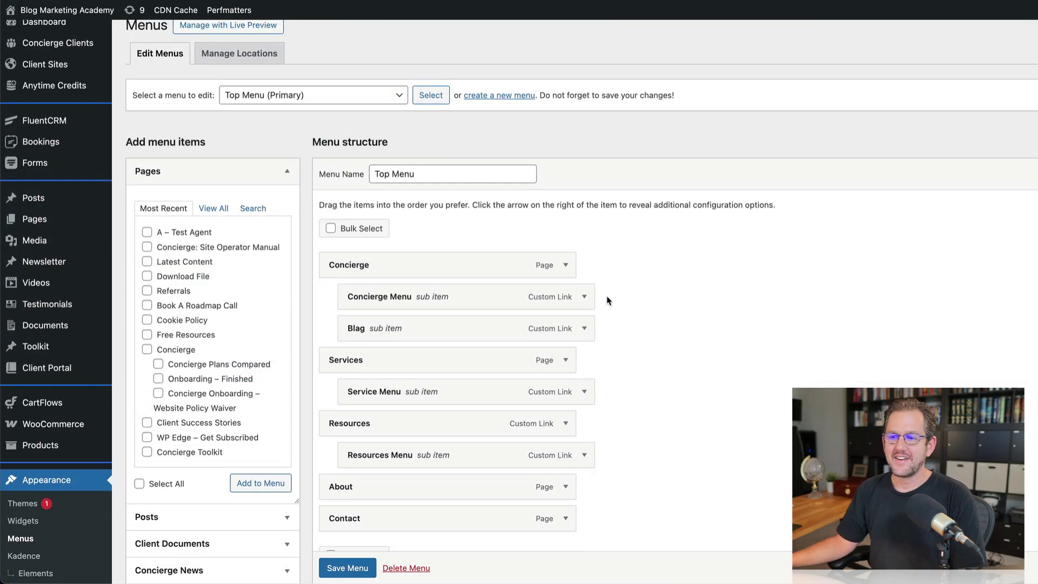
left_click(584, 329)
scroll(465, 433, "down", 5)
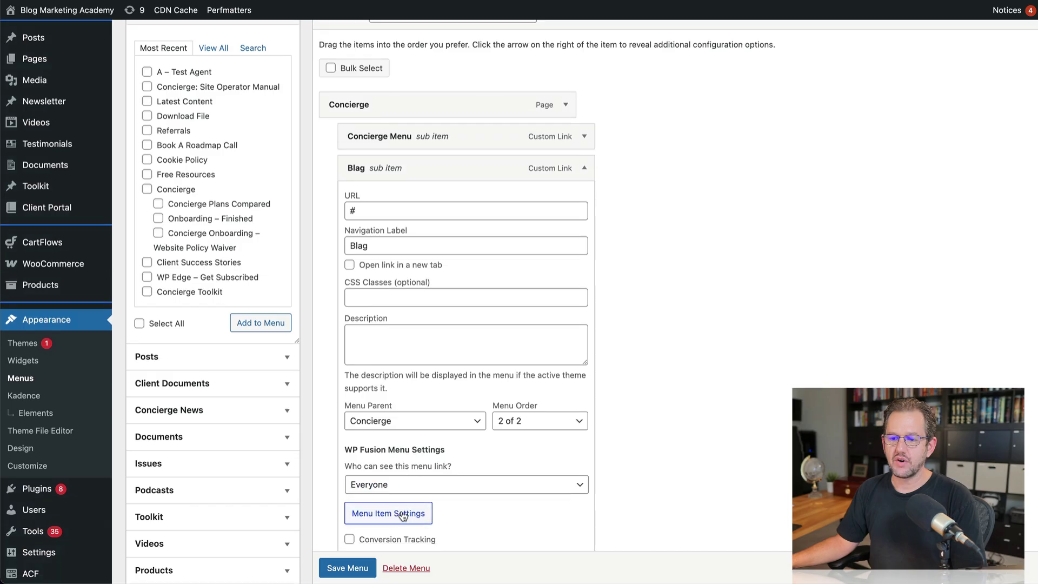
left_click(402, 514)
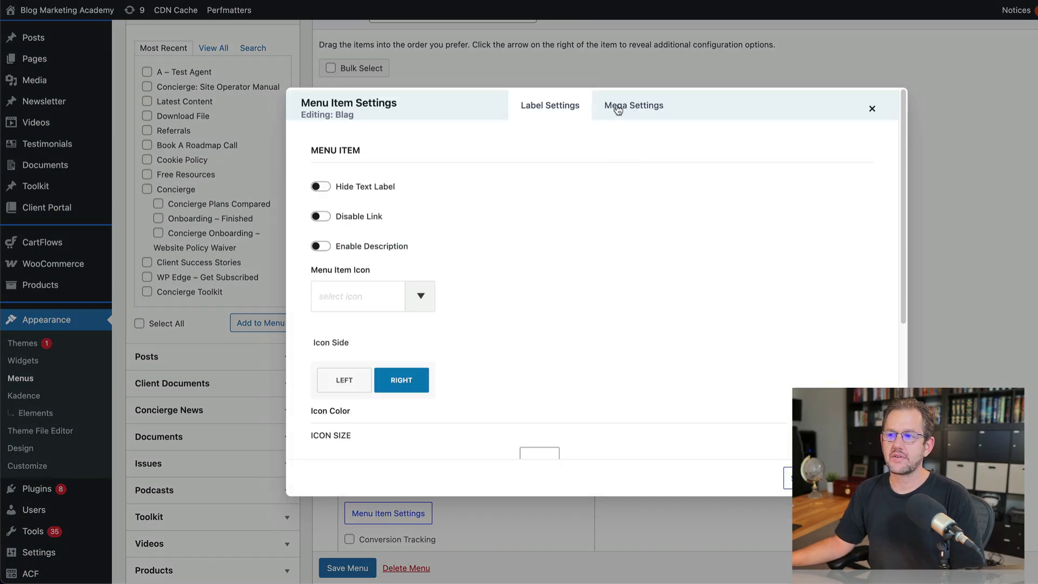
left_click(618, 110)
left_click(321, 185)
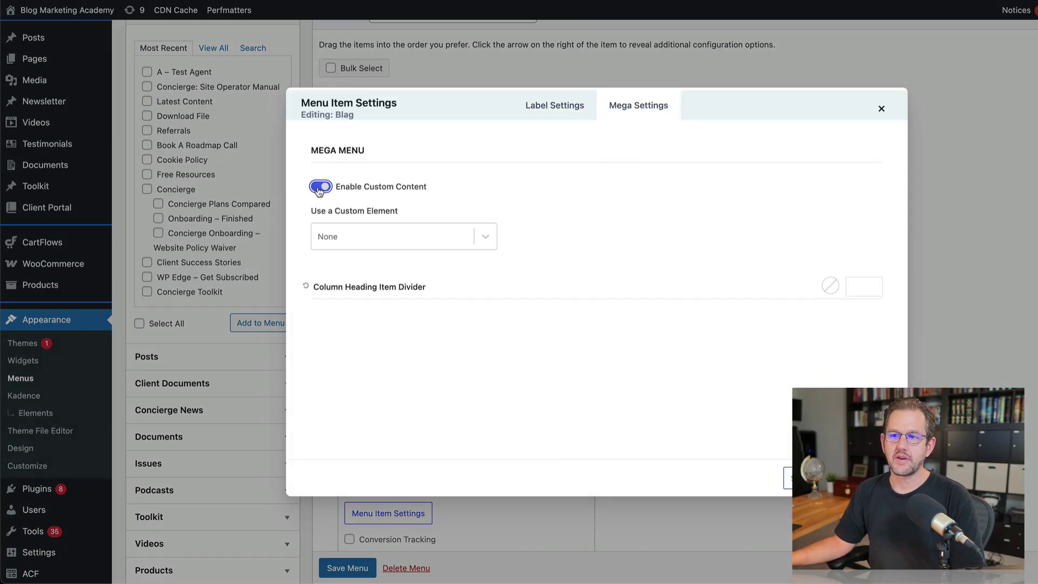
left_click(485, 236)
left_click(378, 317)
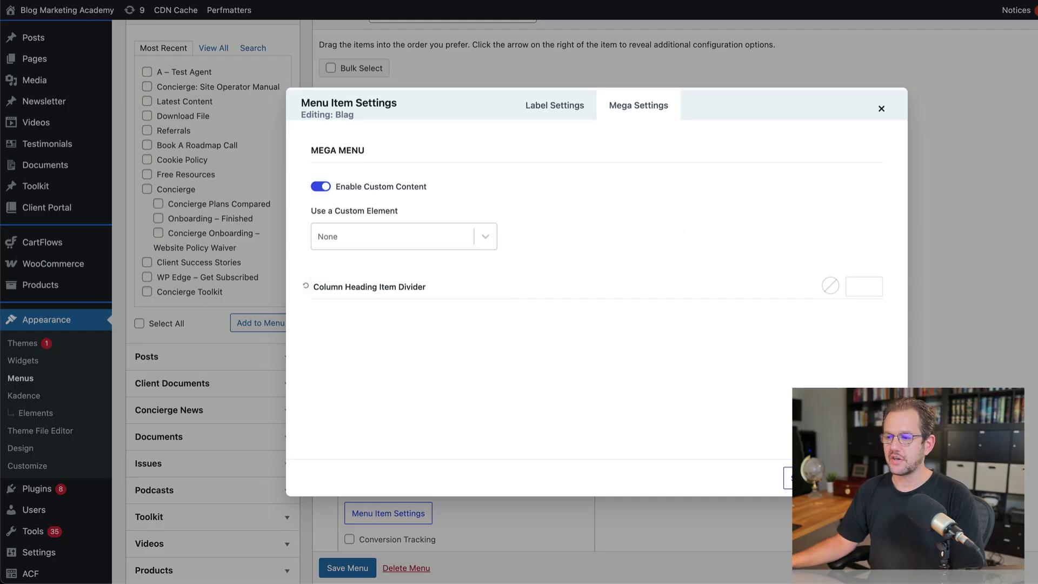
left_click(879, 110)
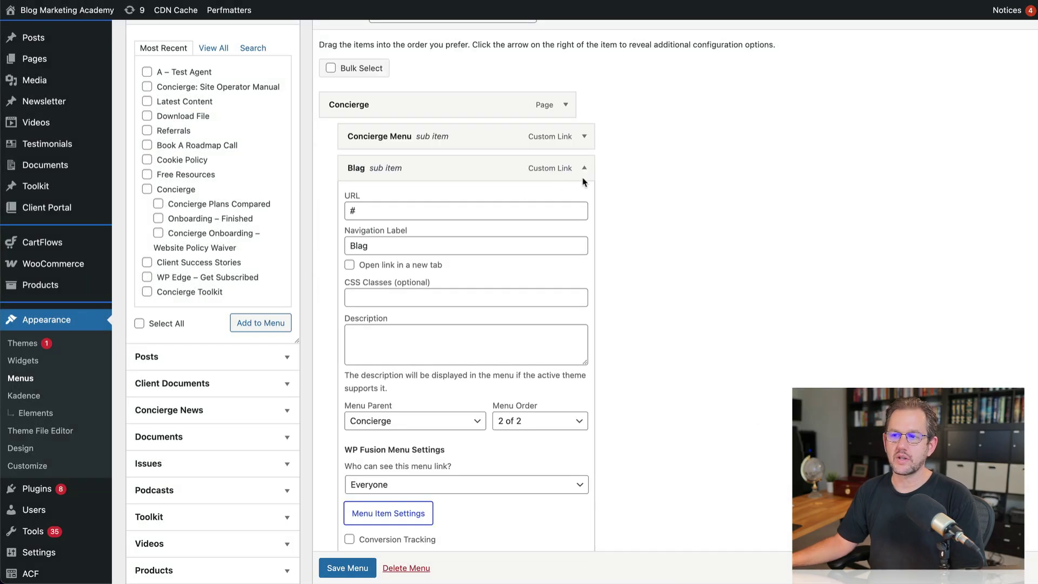
Delete the Blag custom link from the Top Menu.
scroll(416, 486, "down", 1)
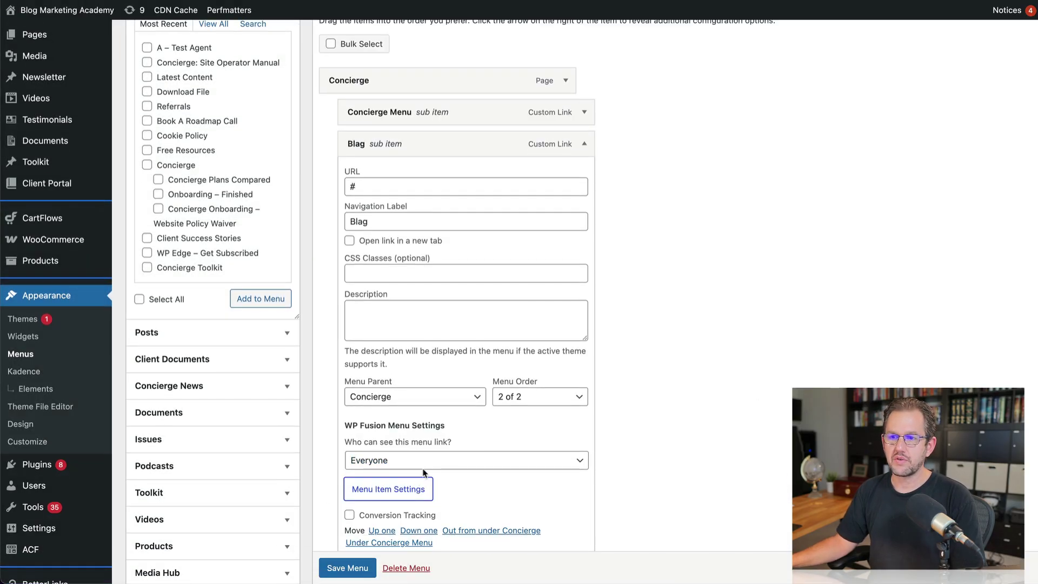
scroll(378, 495, "down", 1)
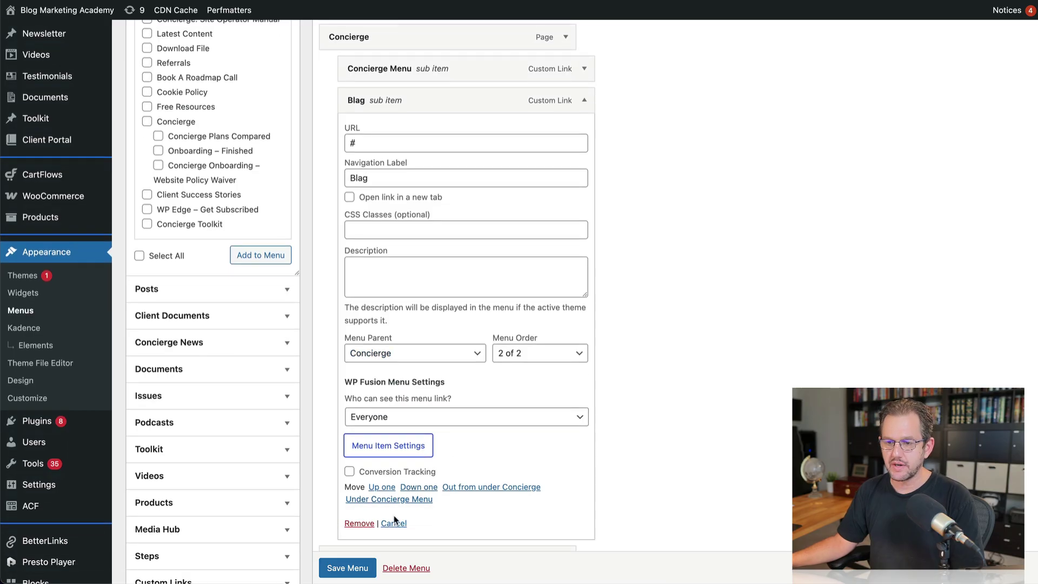
left_click(361, 523)
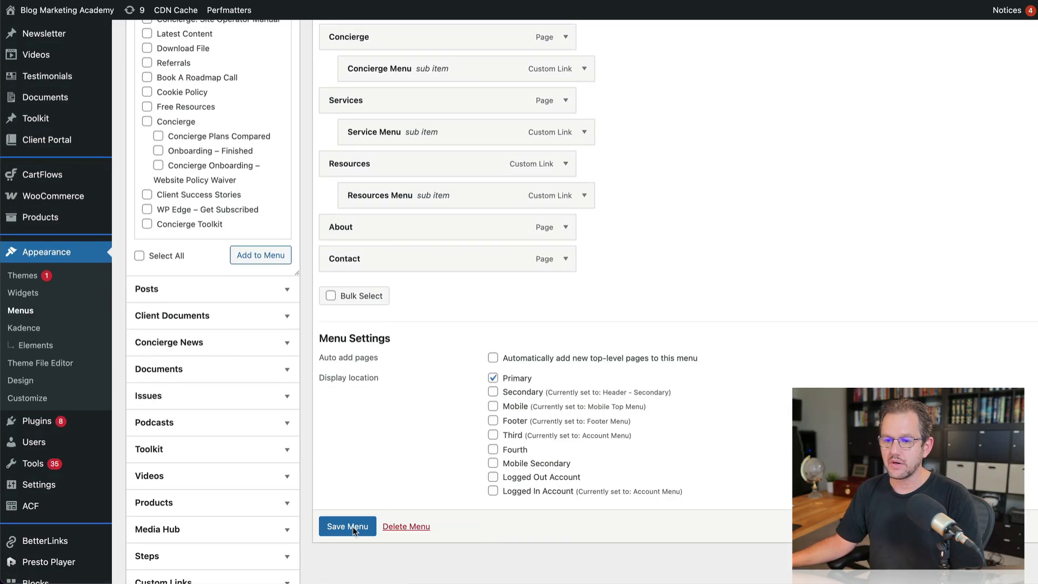